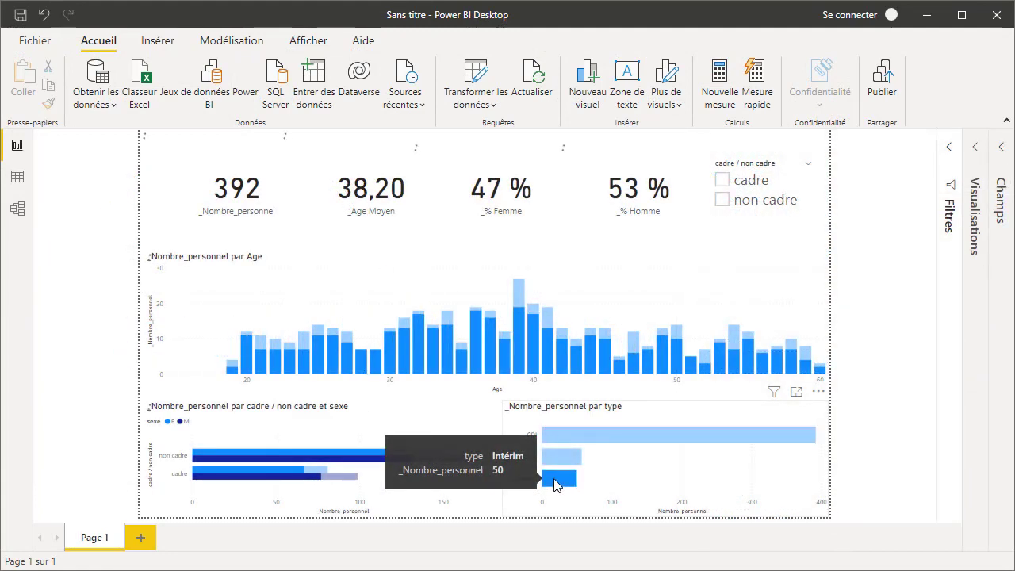
{"action": "left_click", "coordinate": [557, 481]}
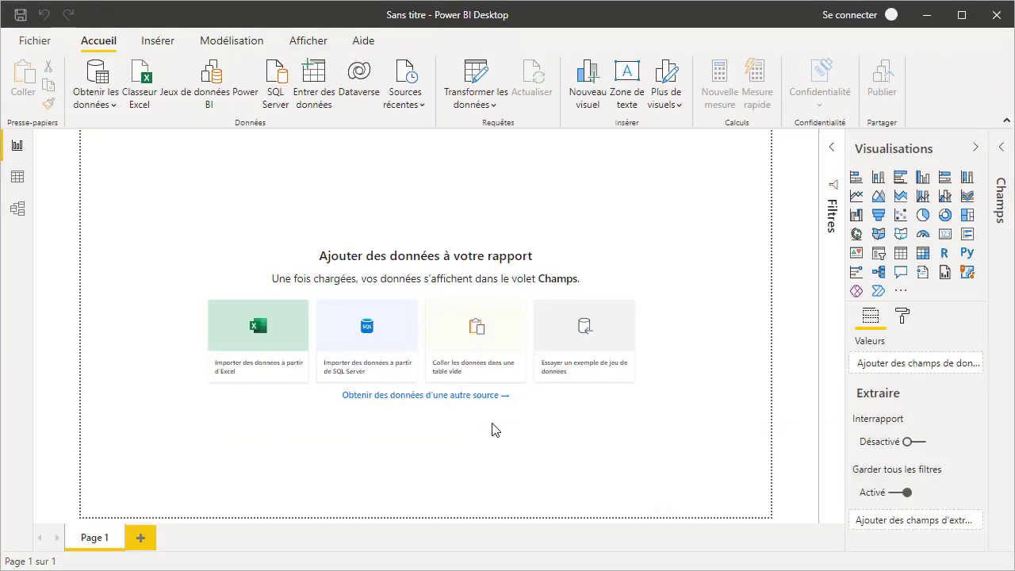
Import the T_Contrat, T_Personnel, T_Poste and T_Service tables from the Excel workbook tdb rh pb_youtube.xlsx.
{"action": "left_click", "coordinate": [257, 368]}
{"action": "left_click", "coordinate": [311, 192]}
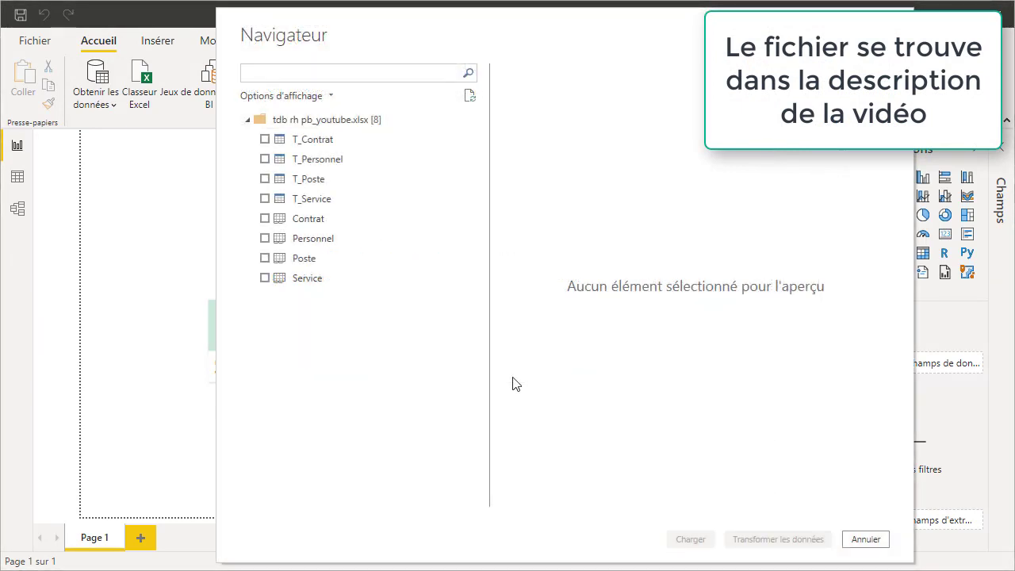
{"action": "left_click", "coordinate": [265, 140]}
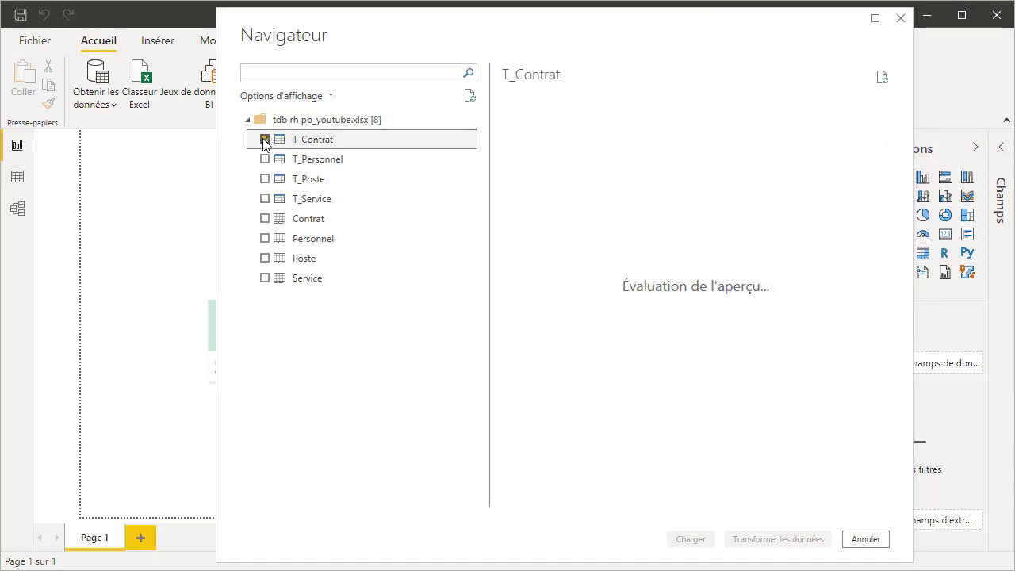
{"action": "left_click", "coordinate": [265, 159]}
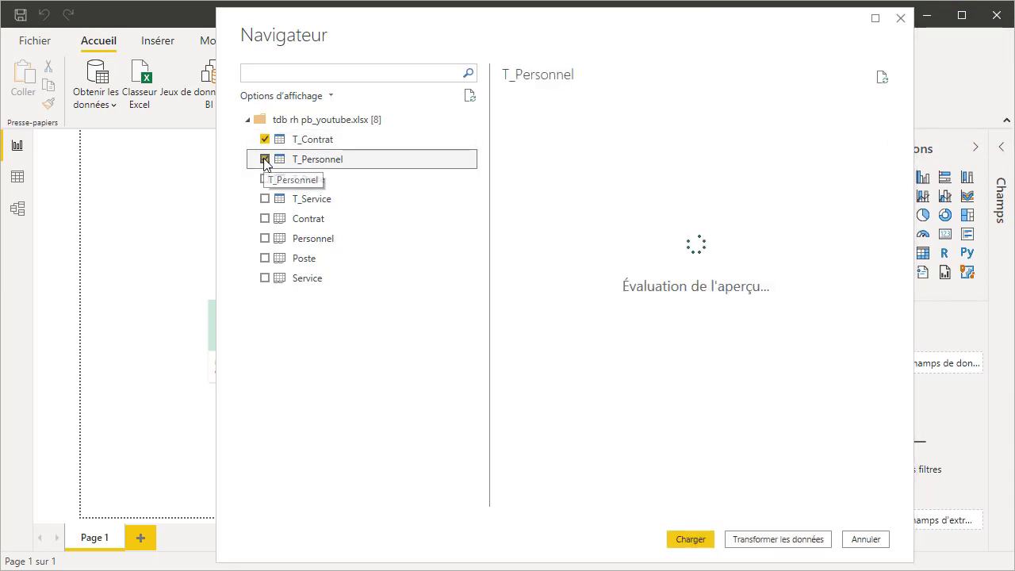
{"action": "left_click", "coordinate": [265, 180]}
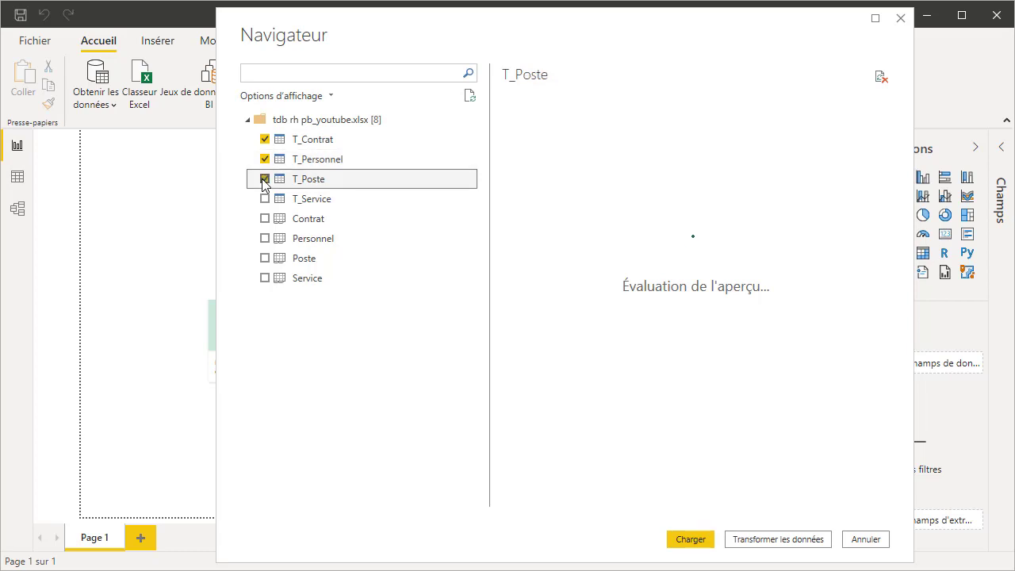
{"action": "left_click", "coordinate": [265, 199]}
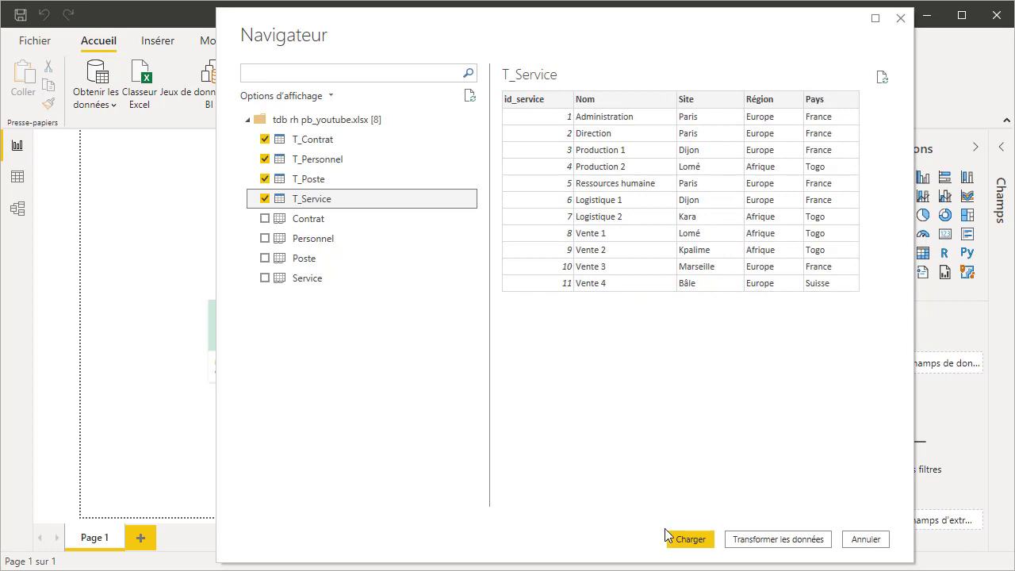
{"action": "left_click", "coordinate": [687, 541]}
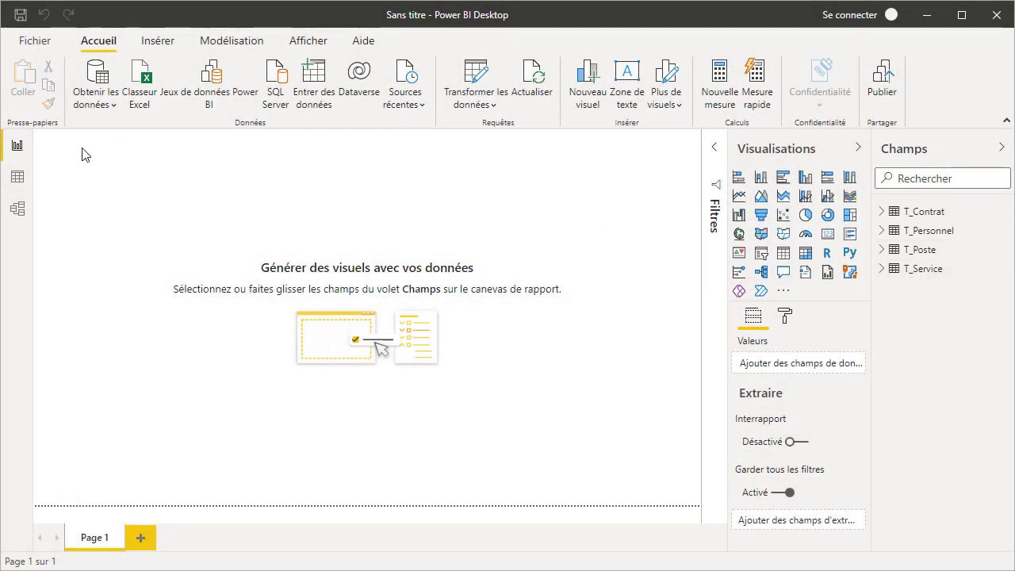
Review the data of all four tables, including the id_Contrat, id_service and id_poste columns of T_Personnel.
{"action": "left_click", "coordinate": [18, 181]}
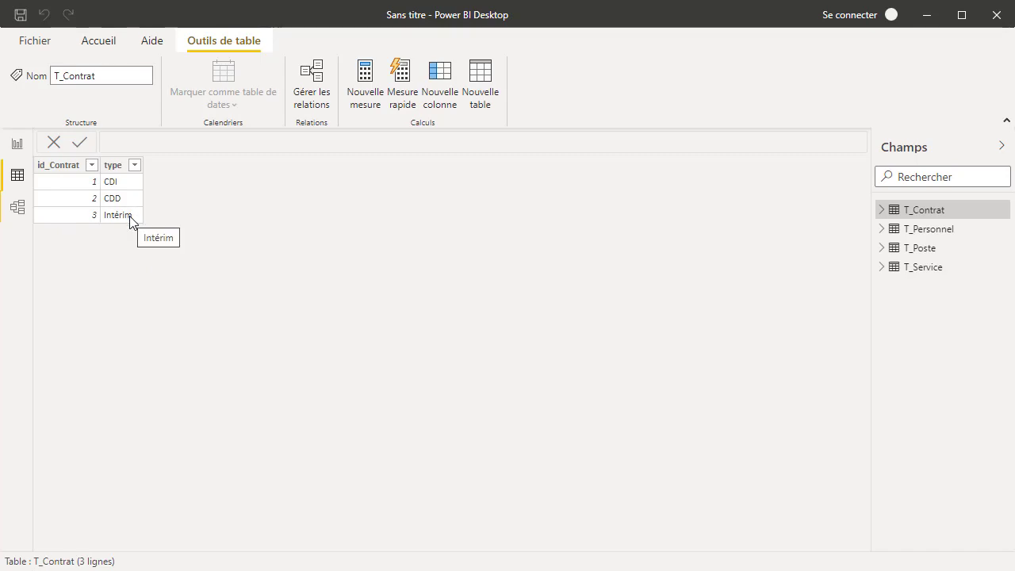
{"action": "left_click", "coordinate": [926, 232]}
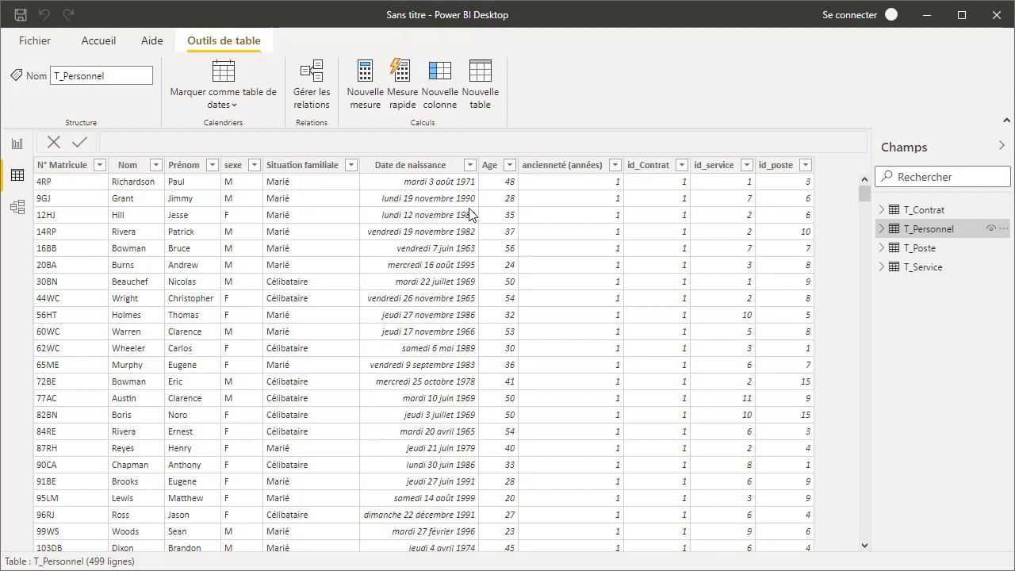
{"action": "left_click", "coordinate": [648, 165]}
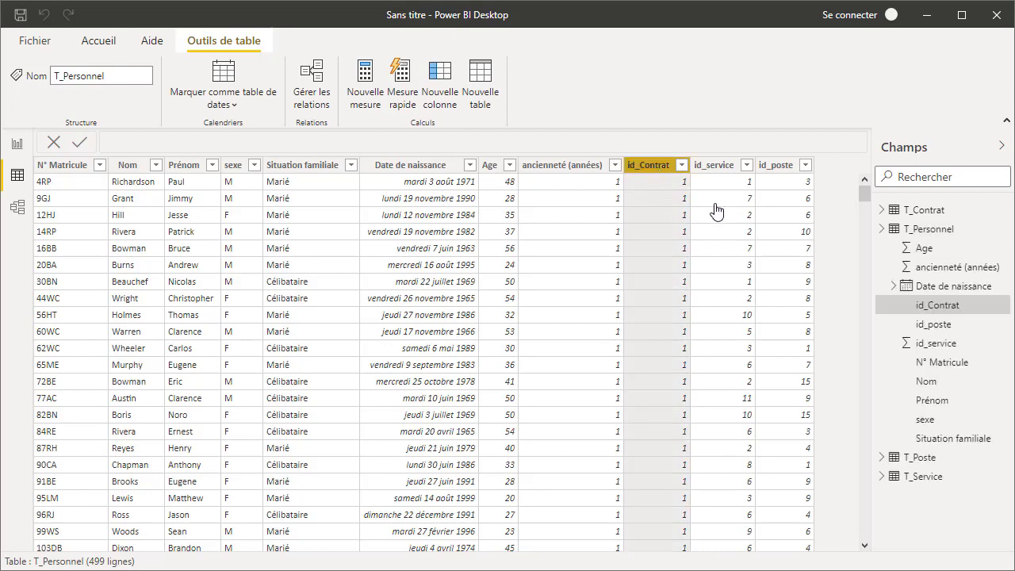
{"action": "left_click", "coordinate": [714, 165]}
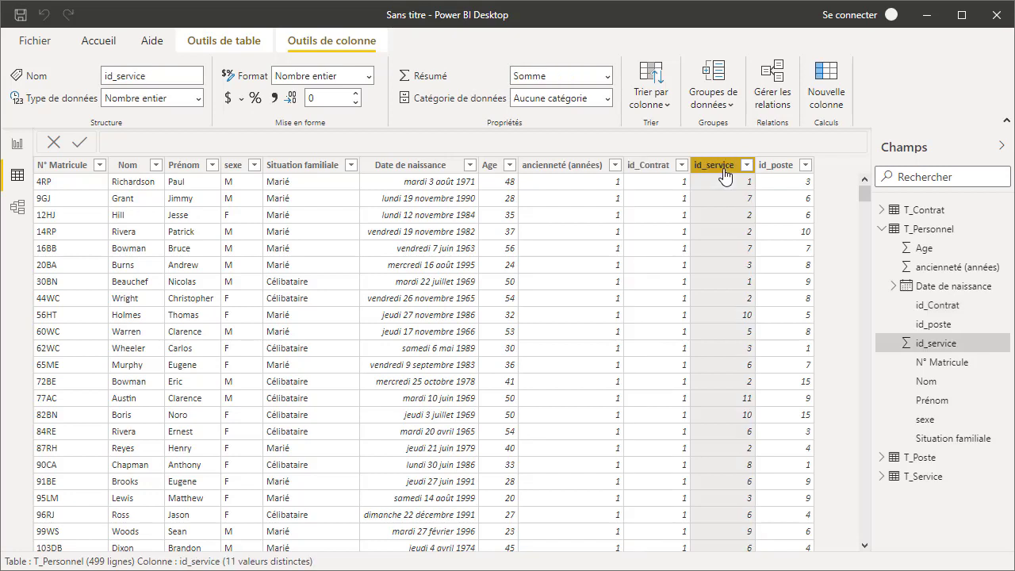
{"action": "left_click", "coordinate": [777, 167]}
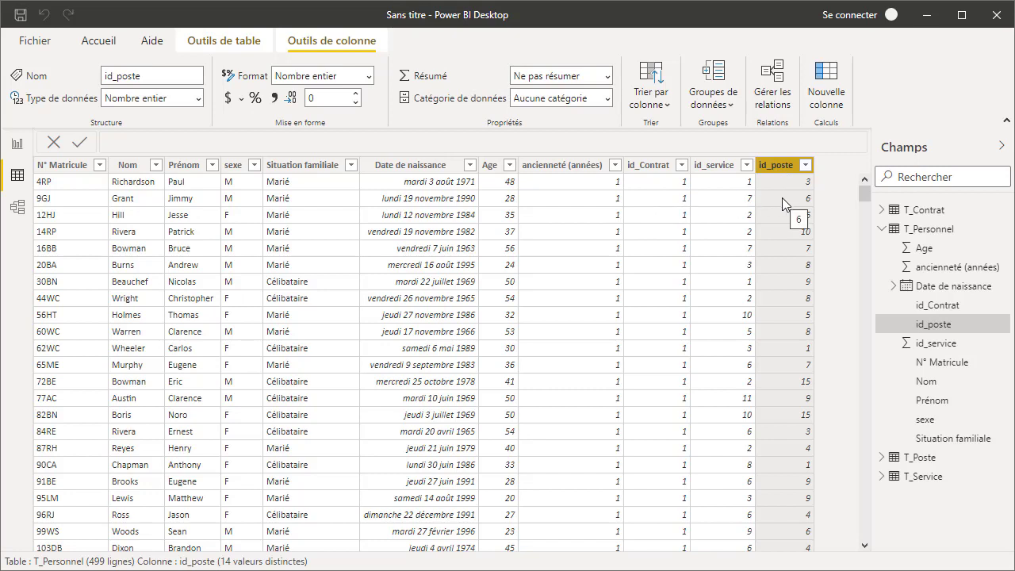
{"action": "left_click", "coordinate": [912, 459]}
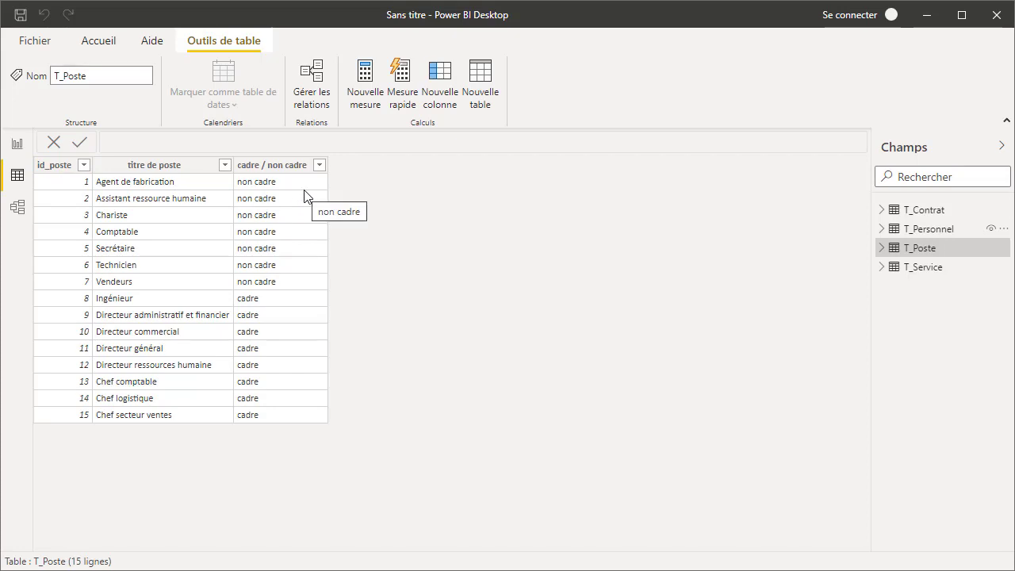
{"action": "left_click", "coordinate": [921, 268]}
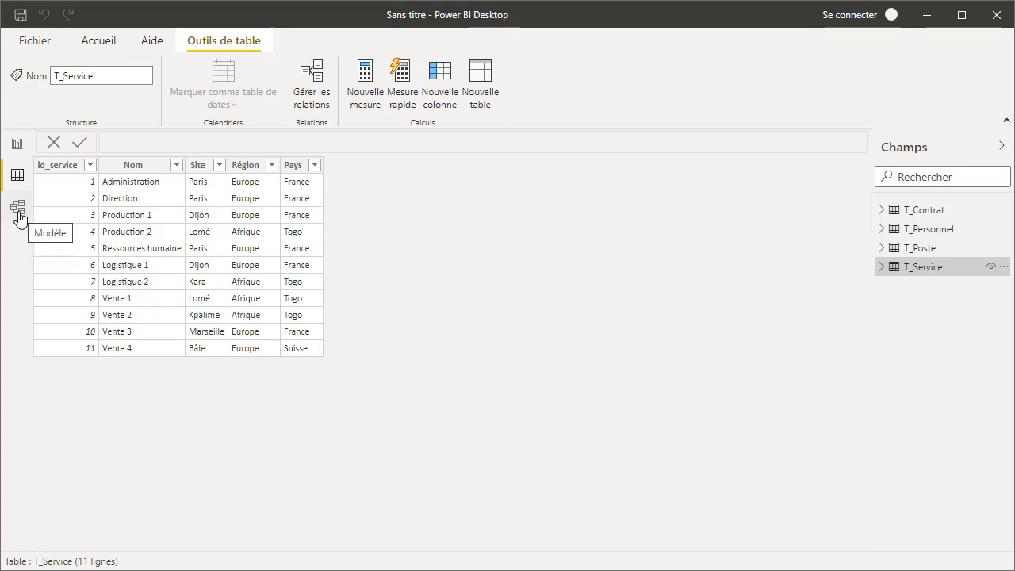
Rearrange the data model diagram with T_Service and T_Poste side by side above a widened T_Personnel table.
{"action": "left_click", "coordinate": [19, 213]}
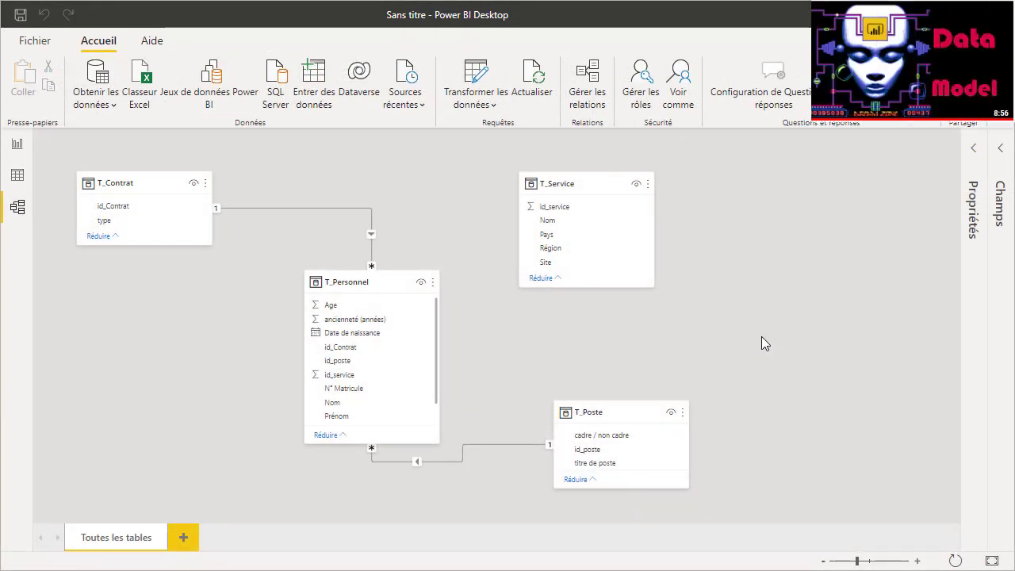
{"action": "left_click", "coordinate": [313, 209]}
{"action": "left_click", "coordinate": [568, 454]}
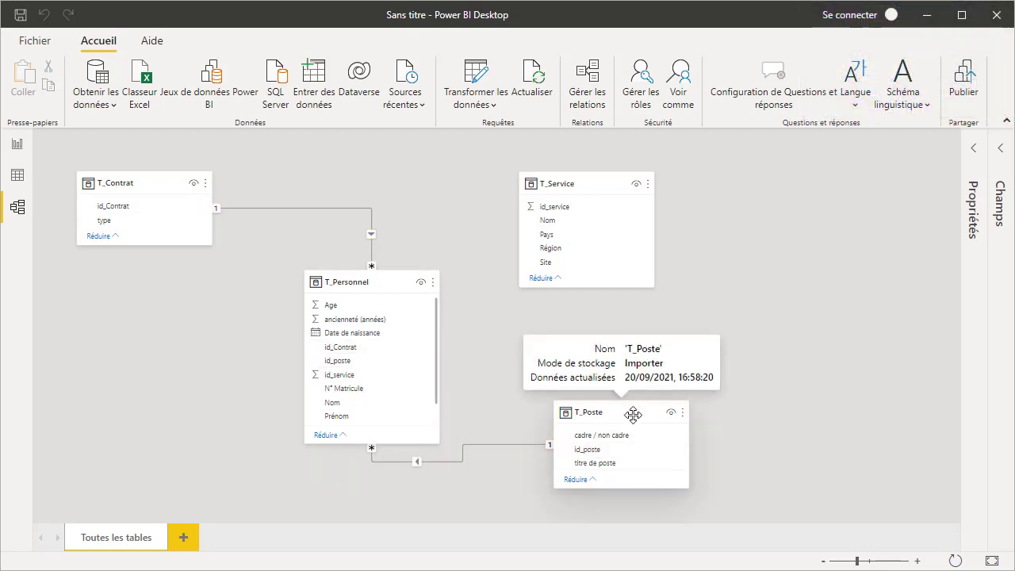
{"action": "left_click_drag", "start_coordinate": [633, 414], "coordinate": [746, 183]}
{"action": "left_click_drag", "start_coordinate": [379, 297], "coordinate": [503, 344]}
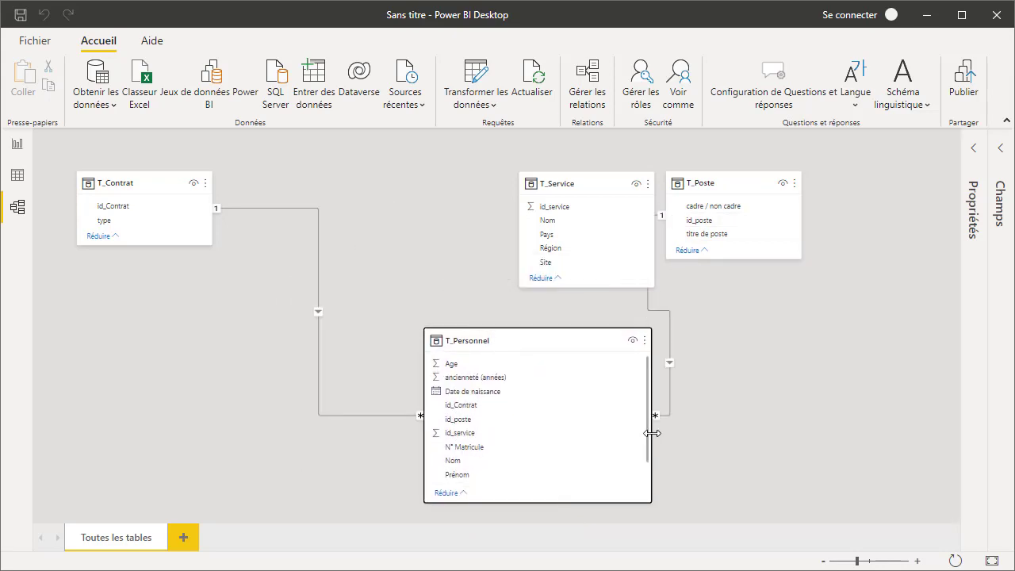
{"action": "left_click_drag", "start_coordinate": [653, 433], "coordinate": [667, 433]}
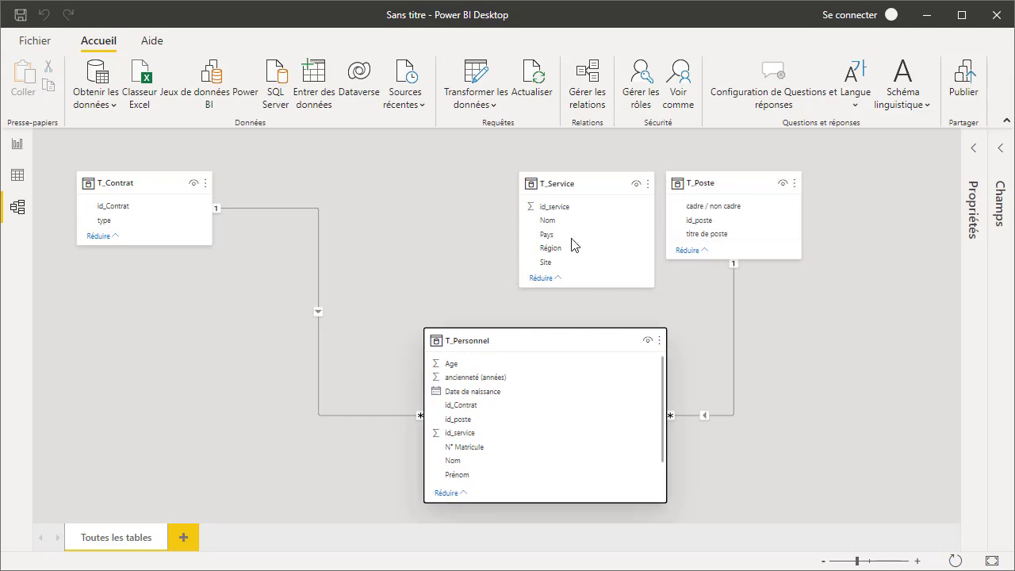
{"action": "left_click_drag", "start_coordinate": [584, 195], "coordinate": [528, 180]}
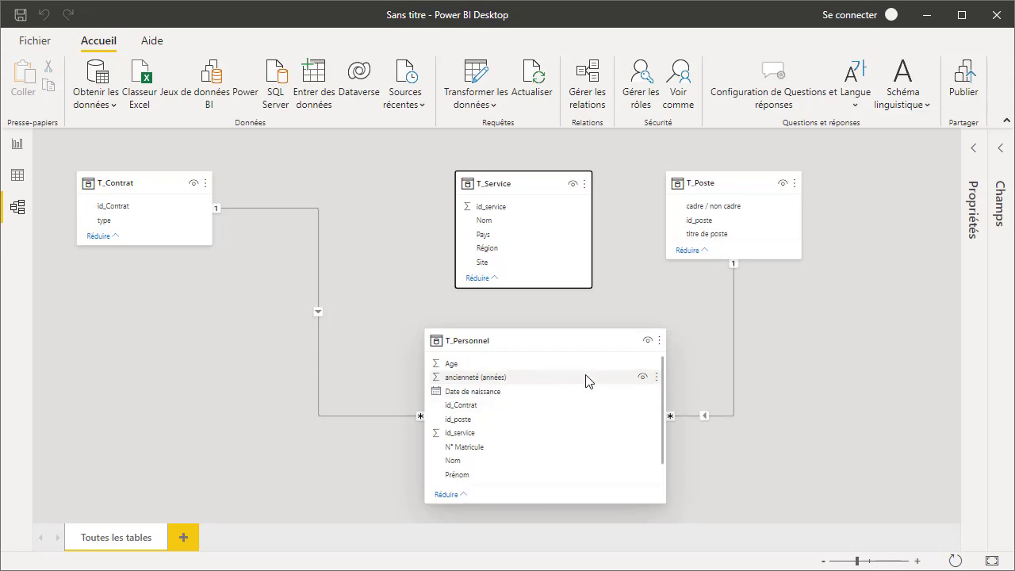
Create a relationship from id_service in T_Service to id_service in T_Personnel.
{"action": "scroll", "coordinate": [581, 407], "scroll_direction": "down", "scroll_amount": 1}
{"action": "scroll", "coordinate": [582, 407], "scroll_direction": "down", "scroll_amount": 1}
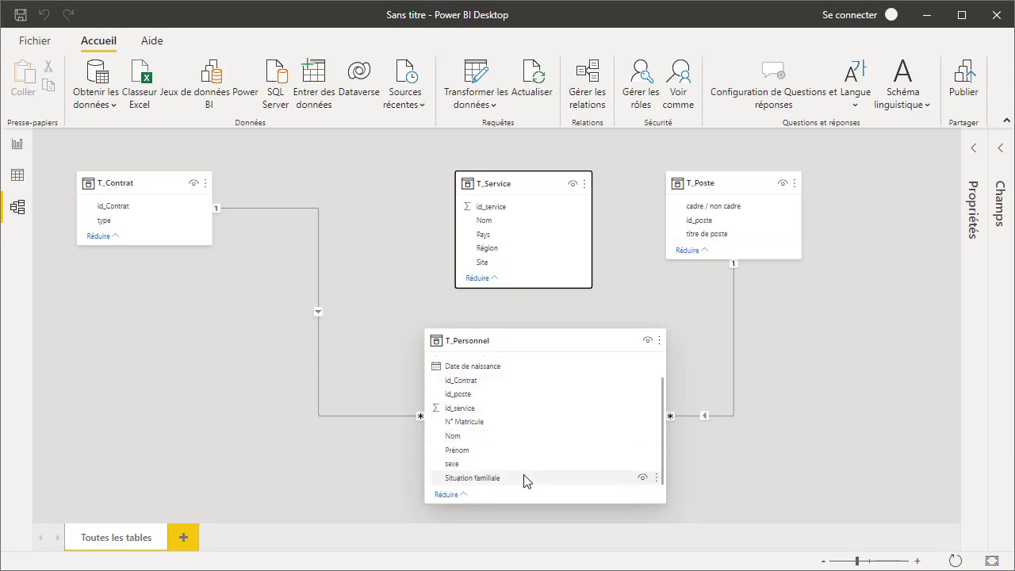
{"action": "left_click", "coordinate": [521, 214]}
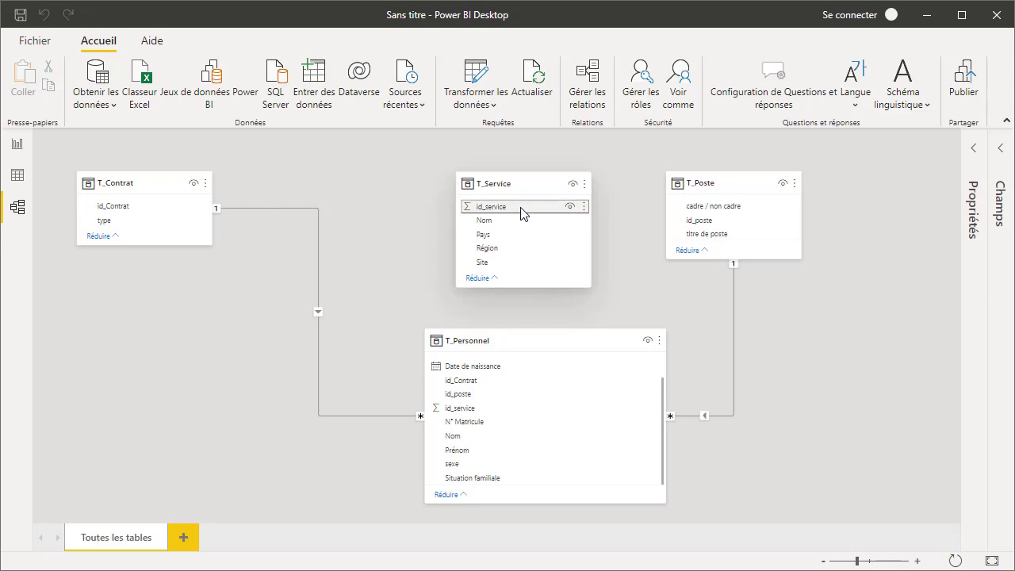
{"action": "left_click_drag", "start_coordinate": [521, 214], "coordinate": [509, 438]}
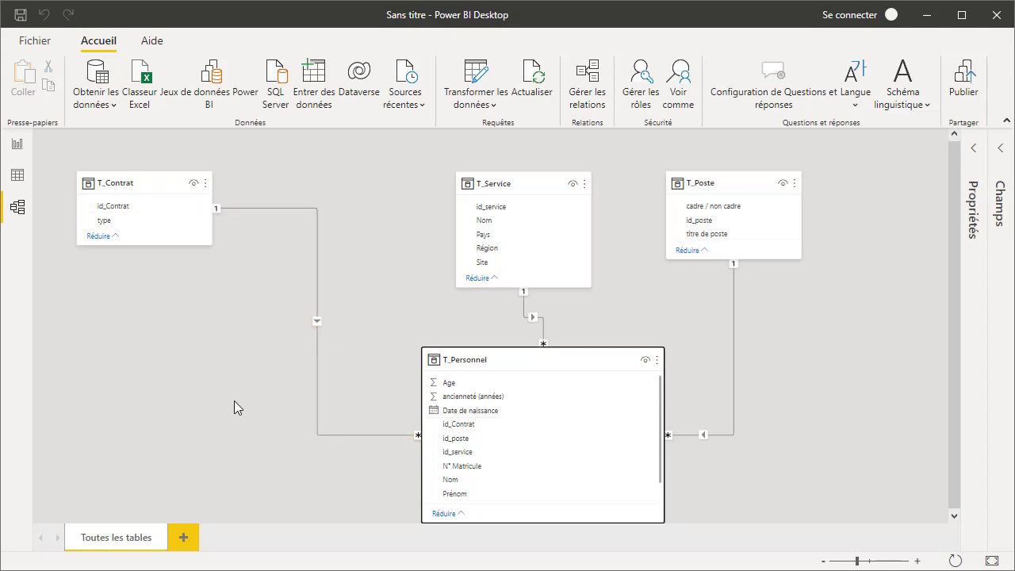
In the report view, add the measure _Nombre_personnel = COUNT(T_Personnel[N° Matricule]) to the T_Personnel table.
{"action": "mouse_move", "coordinate": [154, 188]}
{"action": "left_click", "coordinate": [18, 145]}
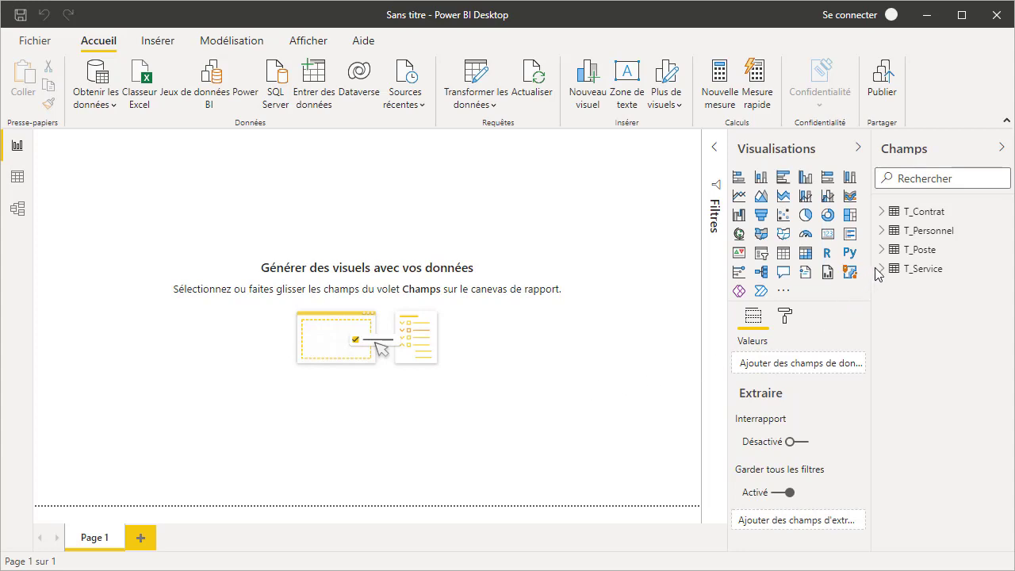
{"action": "left_click", "coordinate": [916, 236]}
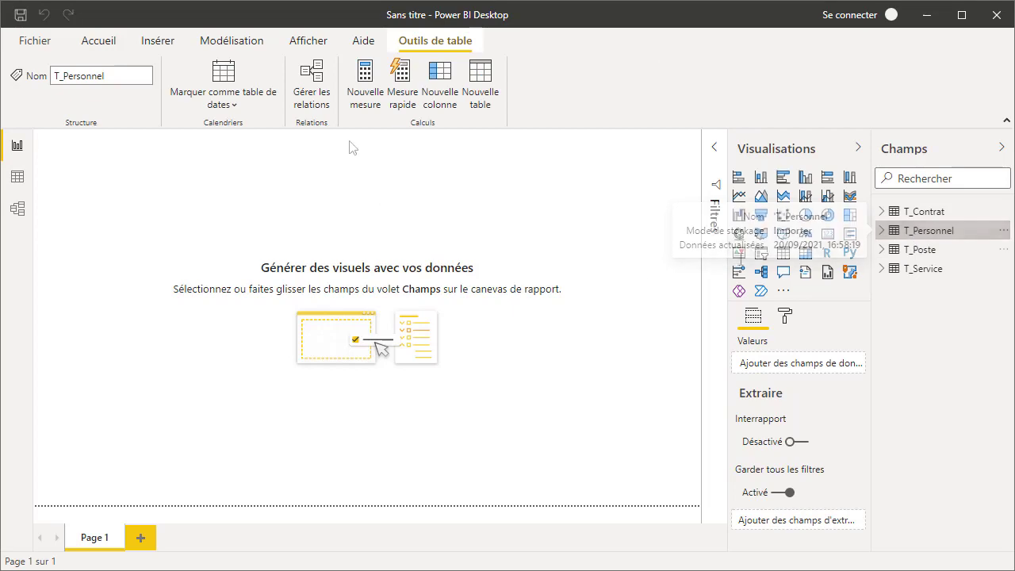
{"action": "left_click", "coordinate": [365, 95]}
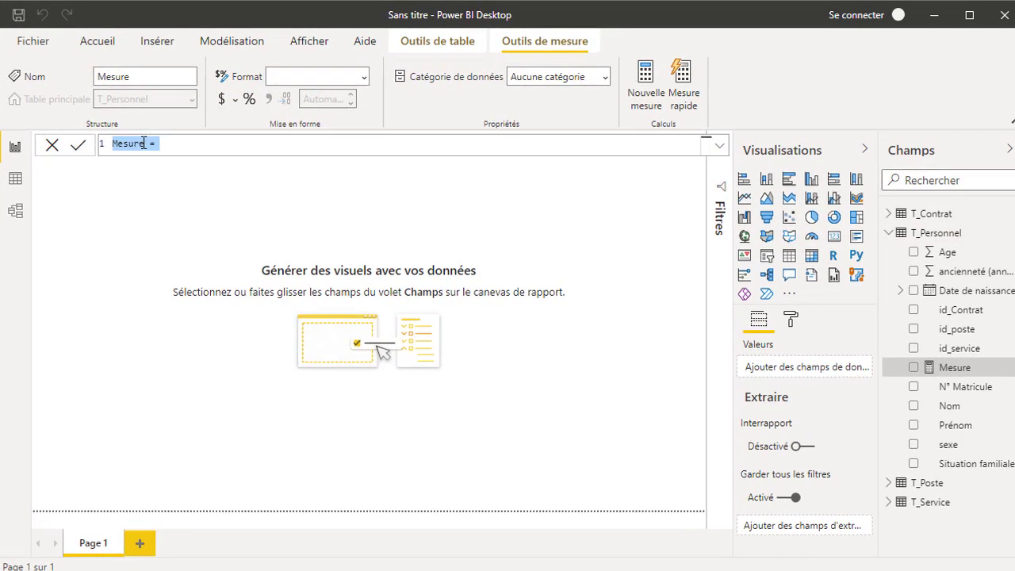
{"action": "double_click", "coordinate": [144, 143]}
{"action": "type", "text": "_Nombre_personnel"}
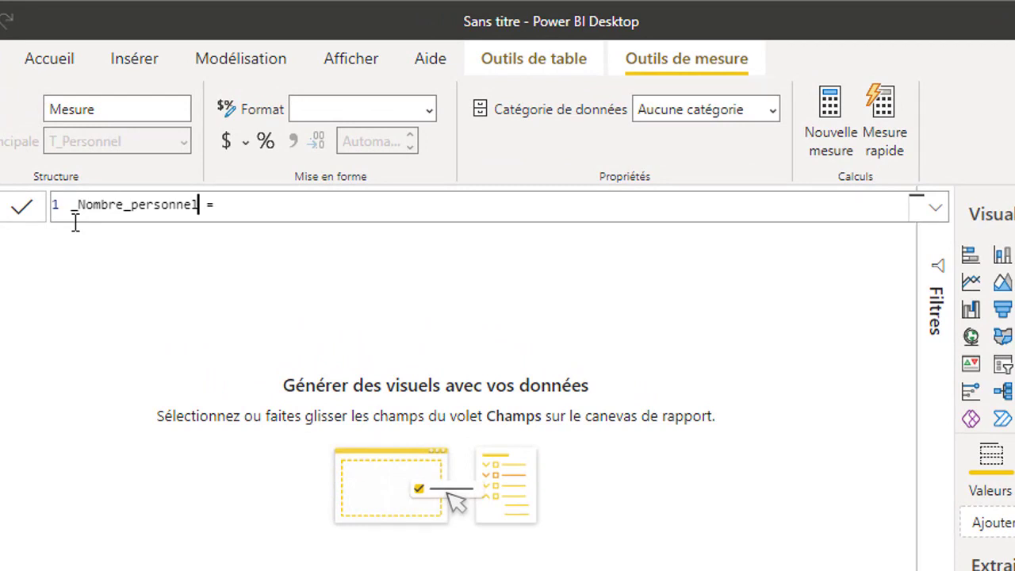
{"action": "left_click", "coordinate": [236, 208]}
{"action": "type", "text": "COUNT("}
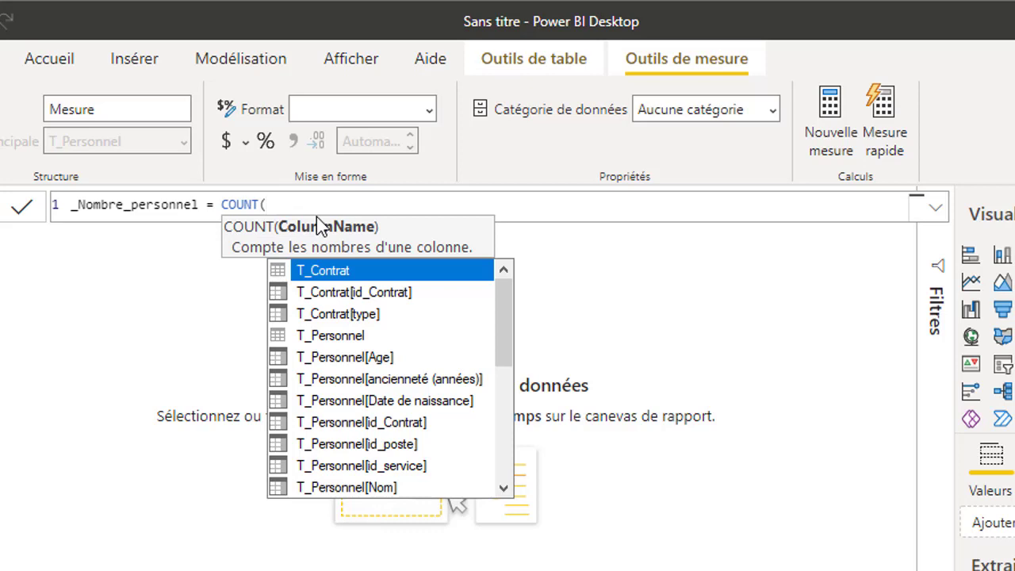
{"action": "left_click_drag", "start_coordinate": [502, 330], "coordinate": [496, 344]}
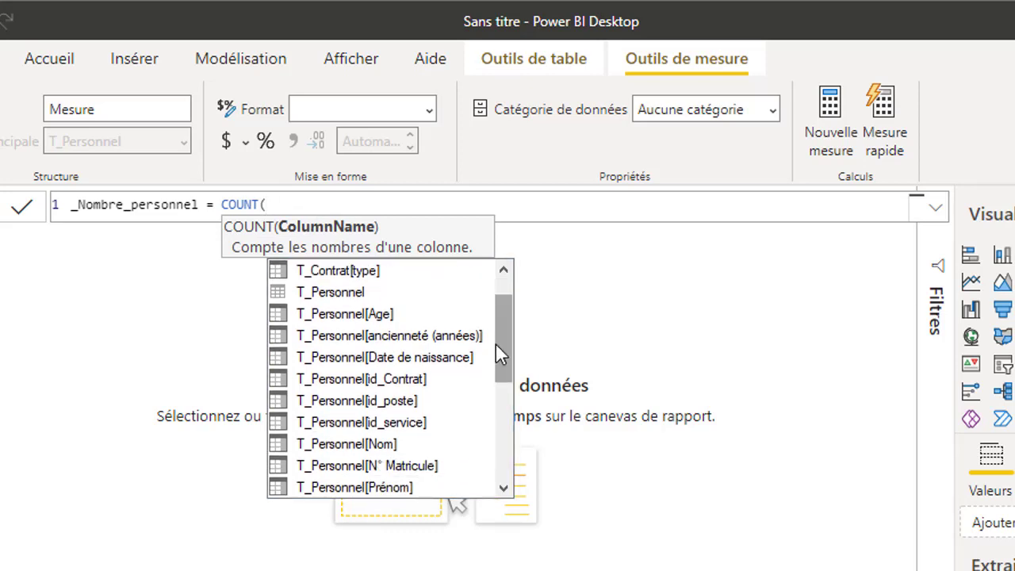
{"action": "double_click", "coordinate": [393, 469]}
{"action": "type", "text": ")"}
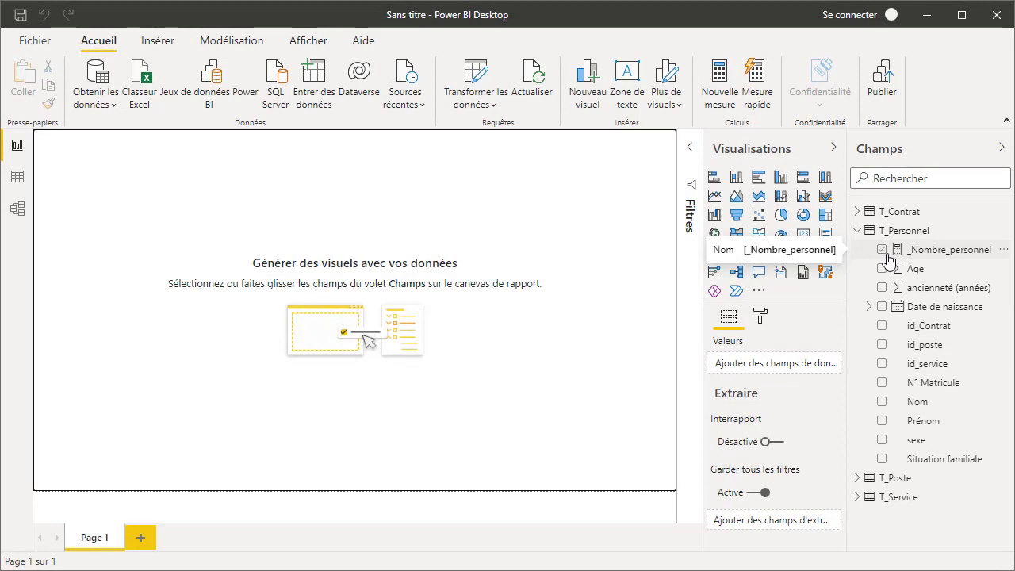
Show the _Nombre_personnel measure as a card visual in the upper-left area of the report page.
{"action": "left_click", "coordinate": [883, 253]}
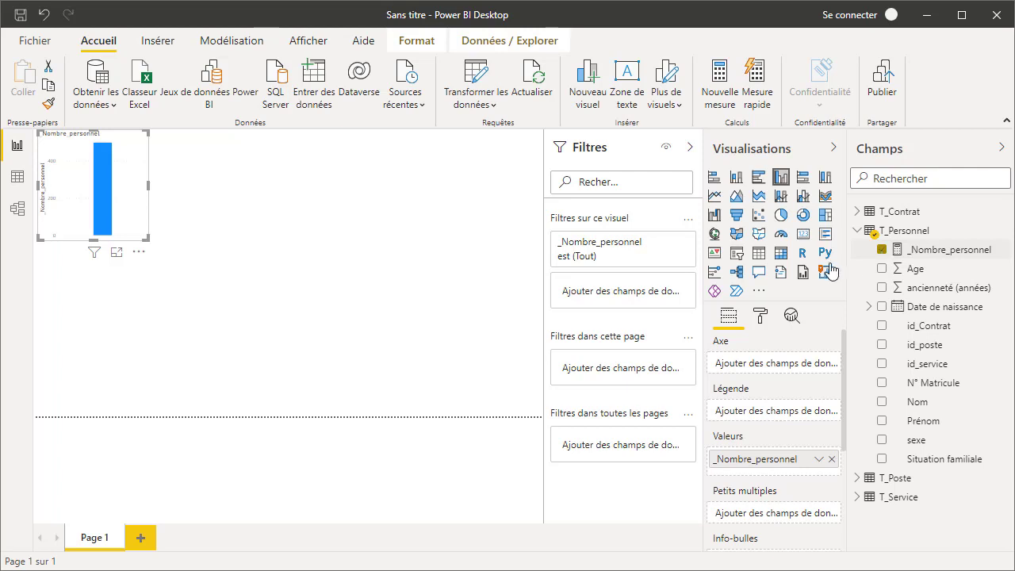
{"action": "left_click", "coordinate": [803, 238]}
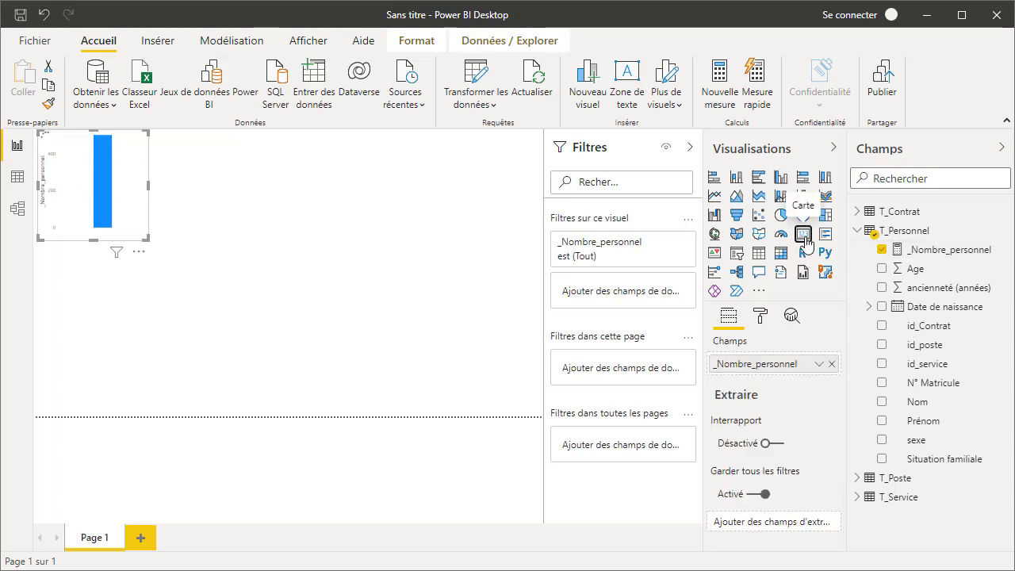
{"action": "left_click", "coordinate": [690, 147]}
{"action": "left_click_drag", "start_coordinate": [198, 271], "coordinate": [245, 281]}
{"action": "left_click", "coordinate": [347, 209]}
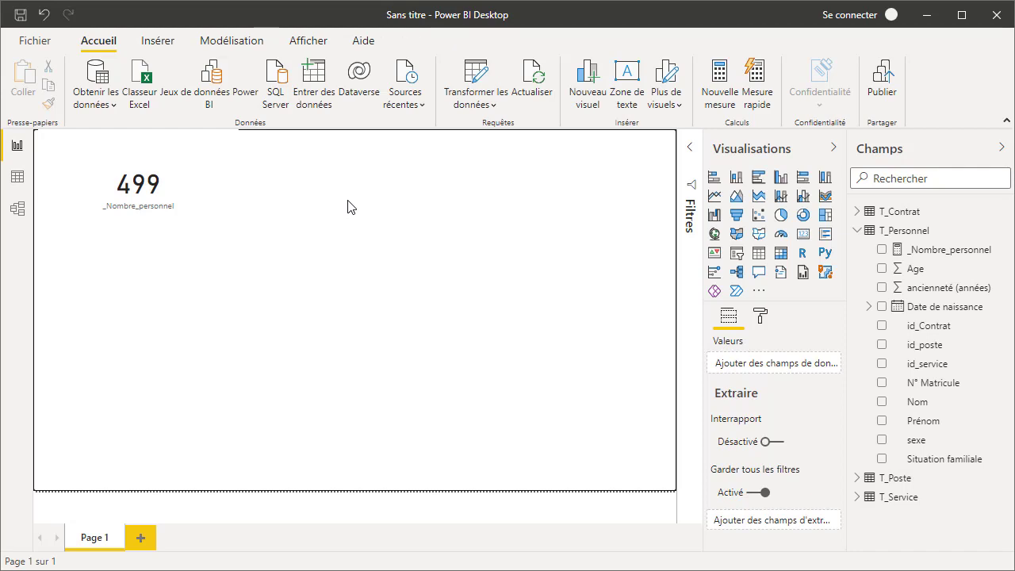
Add the measure _Age Moyen = AVERAGE(T_Personnel[Age]) to the T_Personnel table.
{"action": "left_click", "coordinate": [912, 234]}
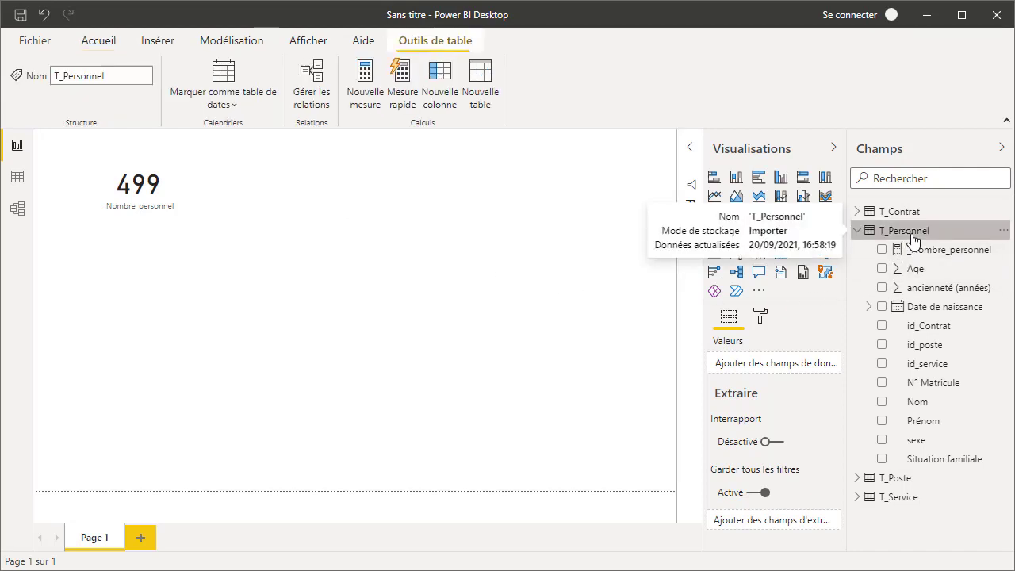
{"action": "left_click", "coordinate": [367, 106]}
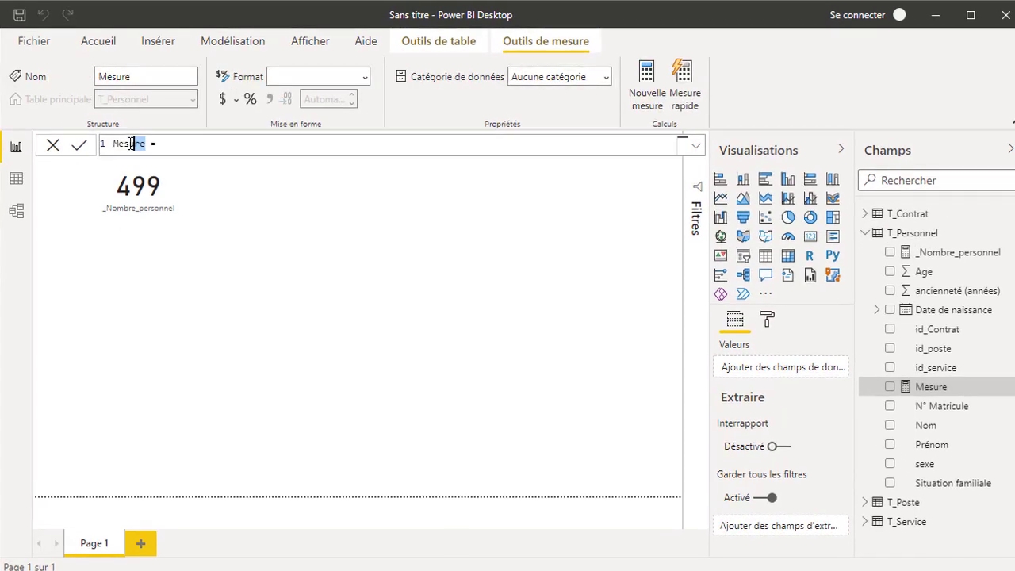
{"action": "type", "text": "_Age Moyen"}
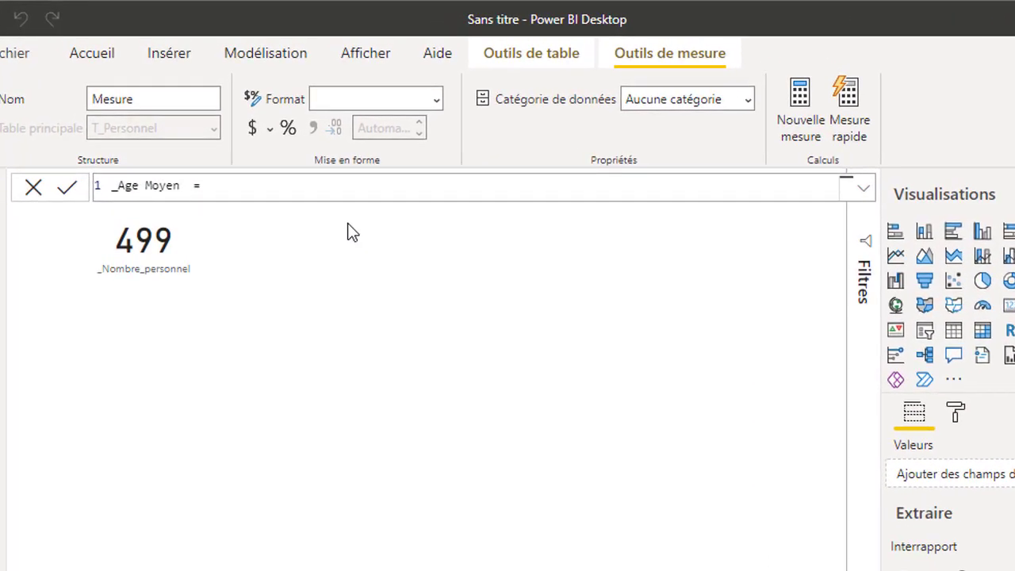
{"action": "key", "text": "BackSpace"}
{"action": "left_click", "coordinate": [250, 188]}
{"action": "type", "text": "AVERAGE("}
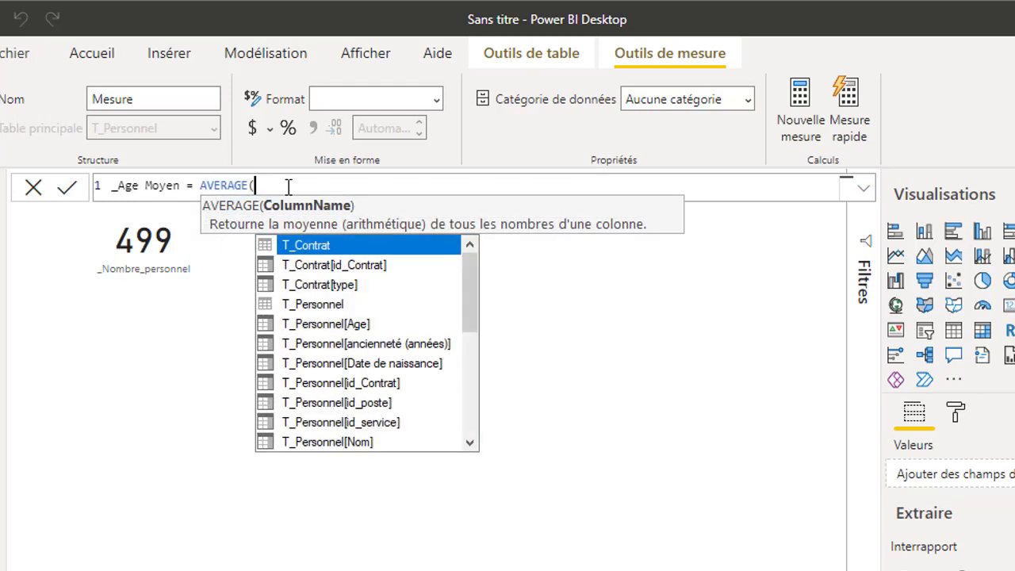
{"action": "double_click", "coordinate": [324, 325]}
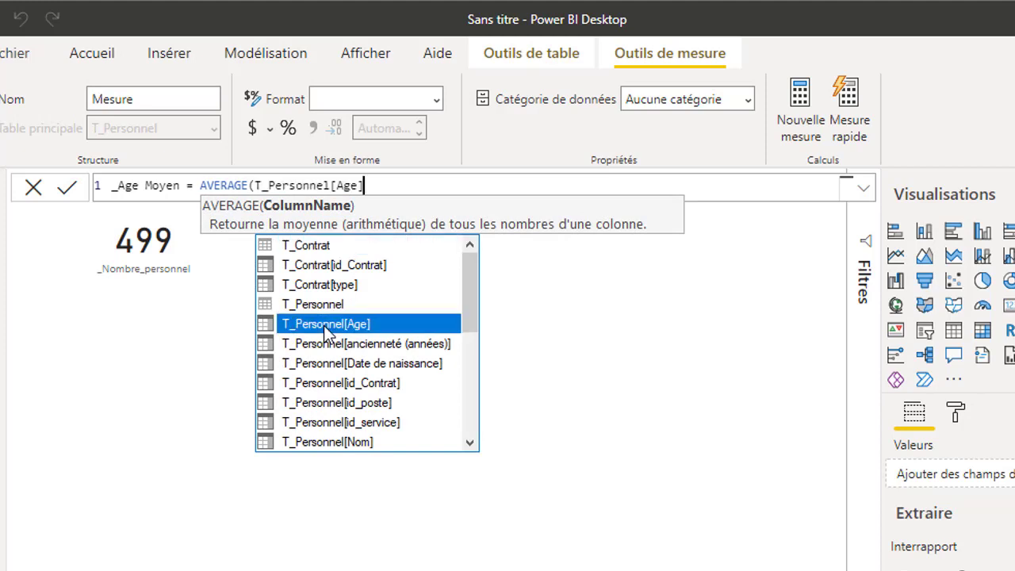
{"action": "type", "text": ")"}
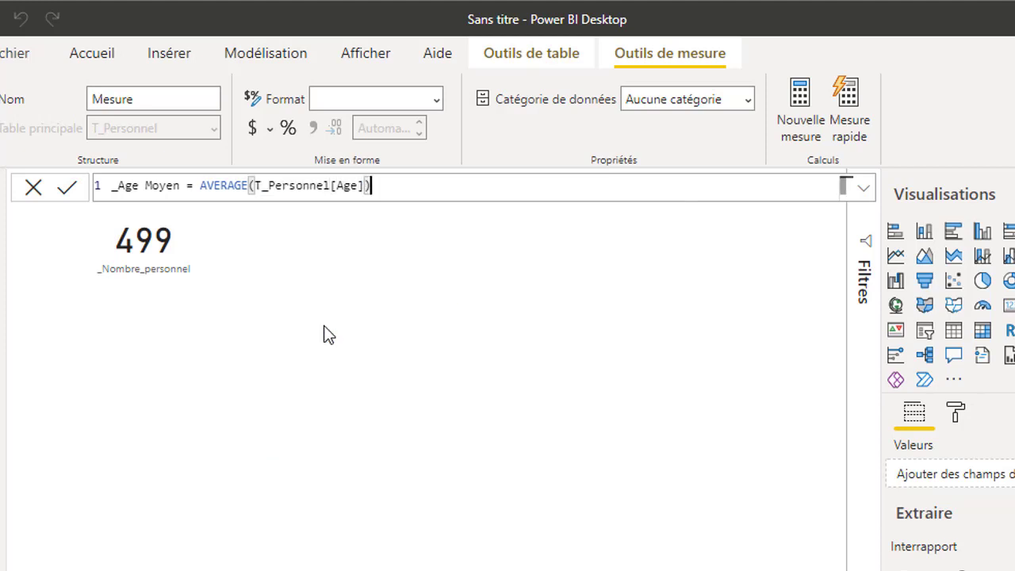
{"action": "key", "text": "Return"}
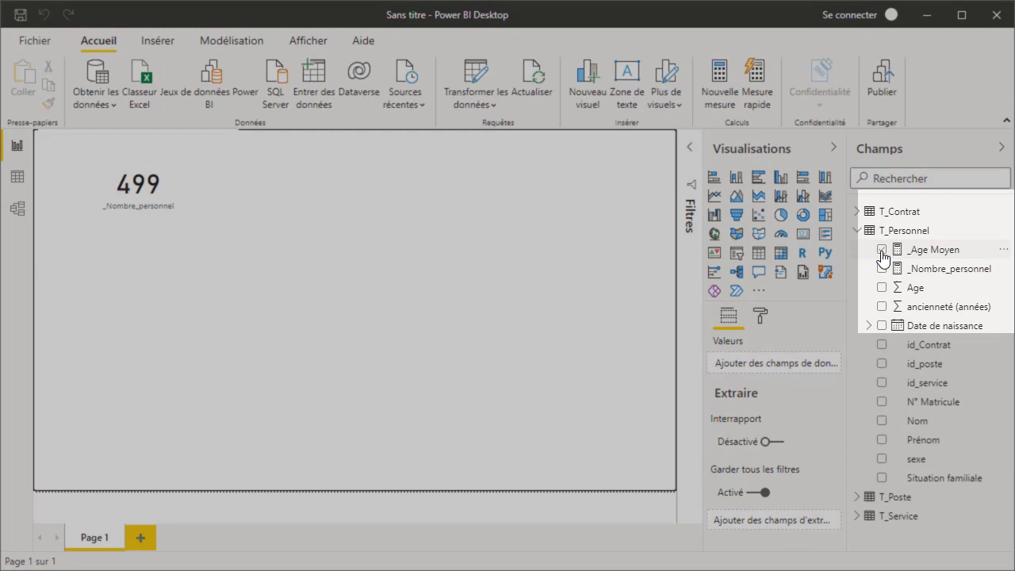
Show the _Age Moyen measure as a card visual directly beside the _Nombre_personnel card.
{"action": "left_click", "coordinate": [882, 249]}
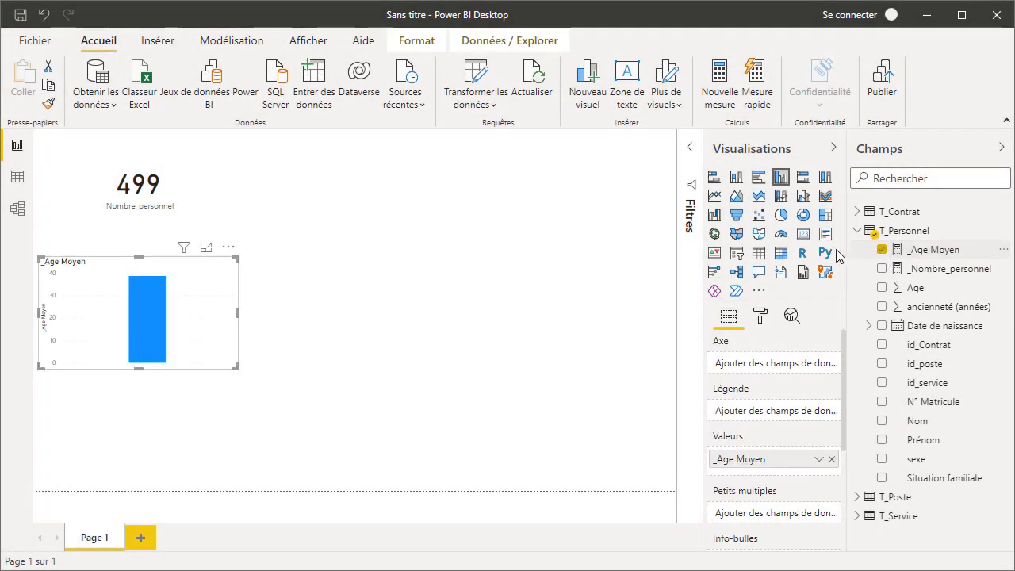
{"action": "left_click", "coordinate": [804, 237]}
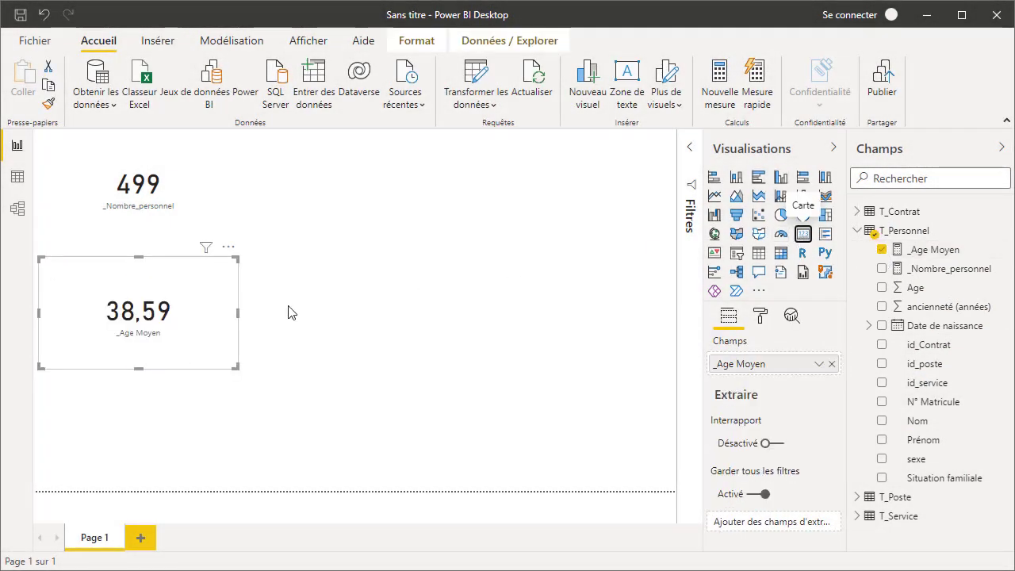
{"action": "left_click_drag", "start_coordinate": [165, 269], "coordinate": [360, 140]}
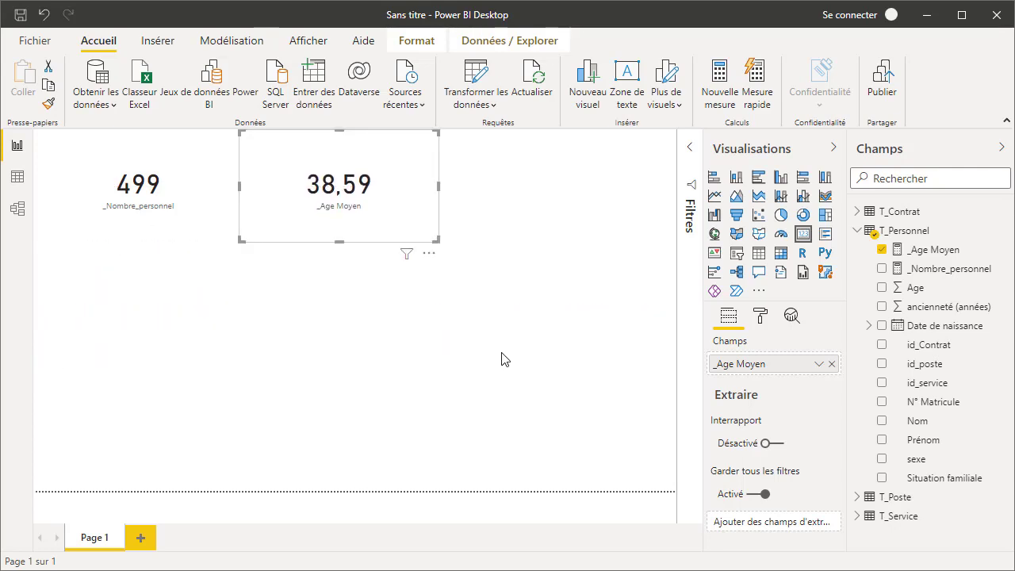
{"action": "left_click", "coordinate": [501, 359]}
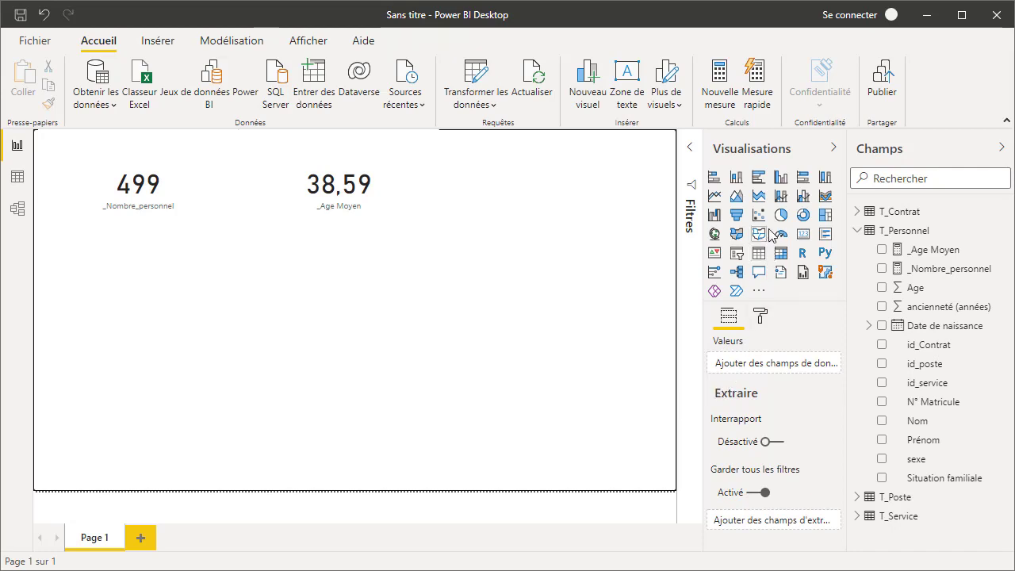
Insert a clustered column chart of _Nombre_personnel by Age below the cards and widen it to the full page width.
{"action": "left_click", "coordinate": [783, 180]}
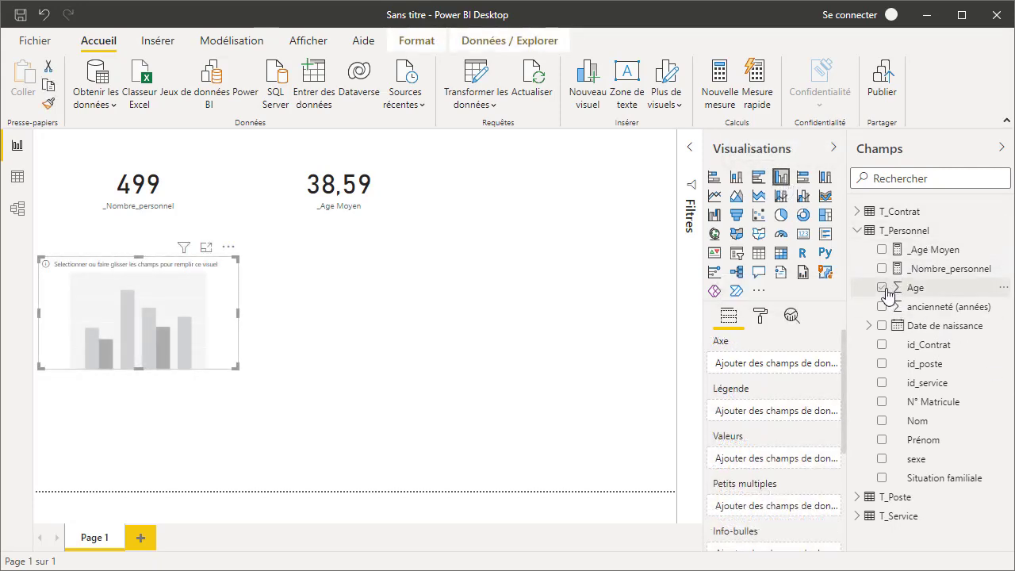
{"action": "left_click_drag", "start_coordinate": [886, 292], "coordinate": [745, 373]}
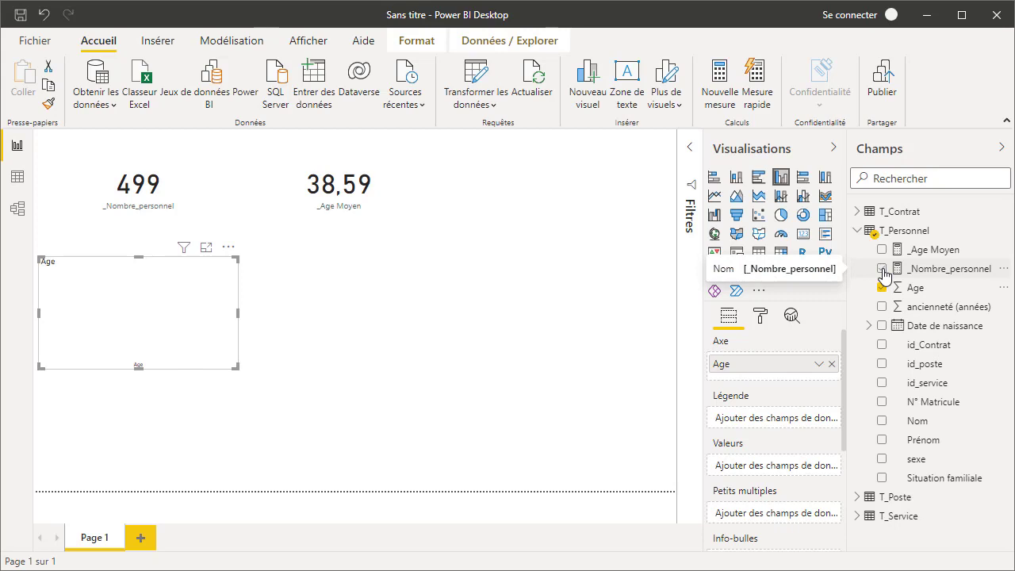
{"action": "left_click_drag", "start_coordinate": [885, 274], "coordinate": [763, 464]}
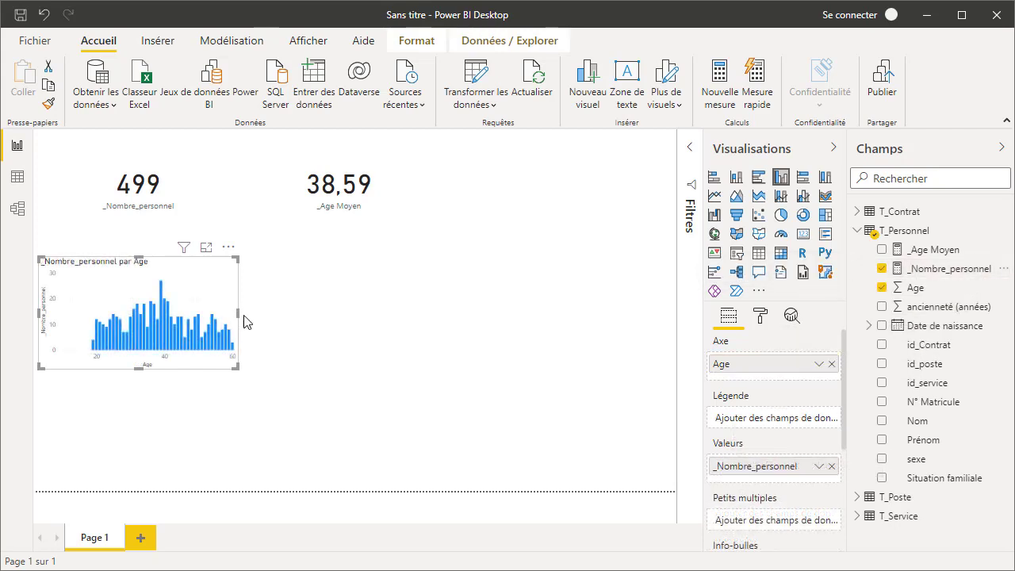
{"action": "left_click_drag", "start_coordinate": [243, 322], "coordinate": [674, 337]}
{"action": "left_click", "coordinate": [367, 418]}
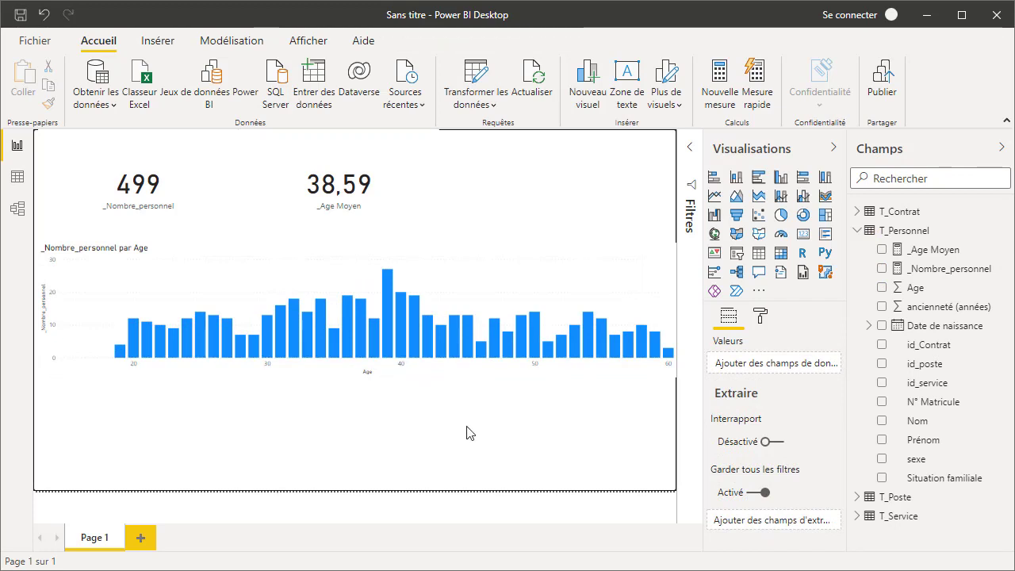
Insert a clustered bar chart below the age chart with cadre / non cadre as axis and _Nombre_personnel as values.
{"action": "left_click", "coordinate": [759, 186]}
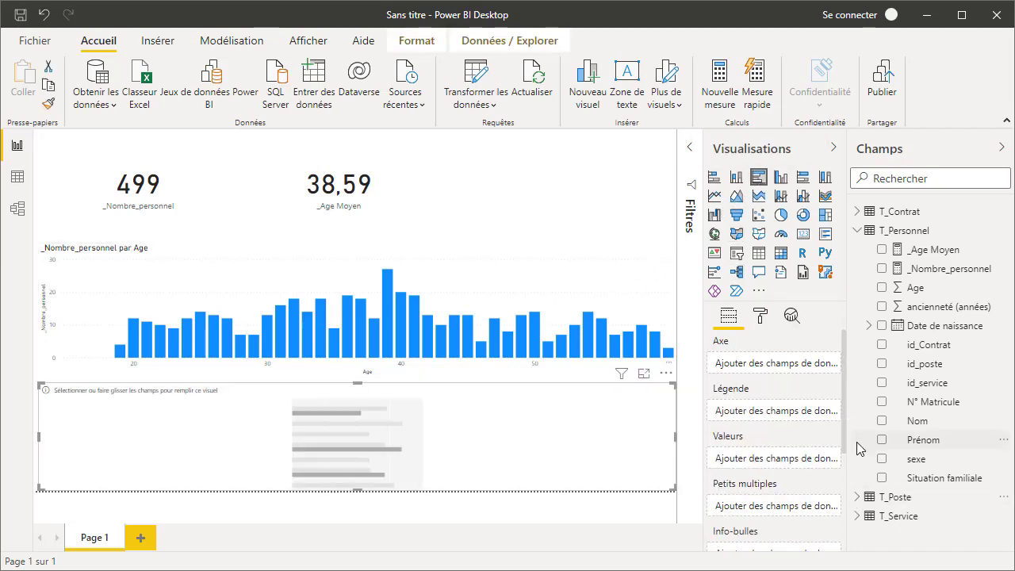
{"action": "left_click", "coordinate": [858, 496]}
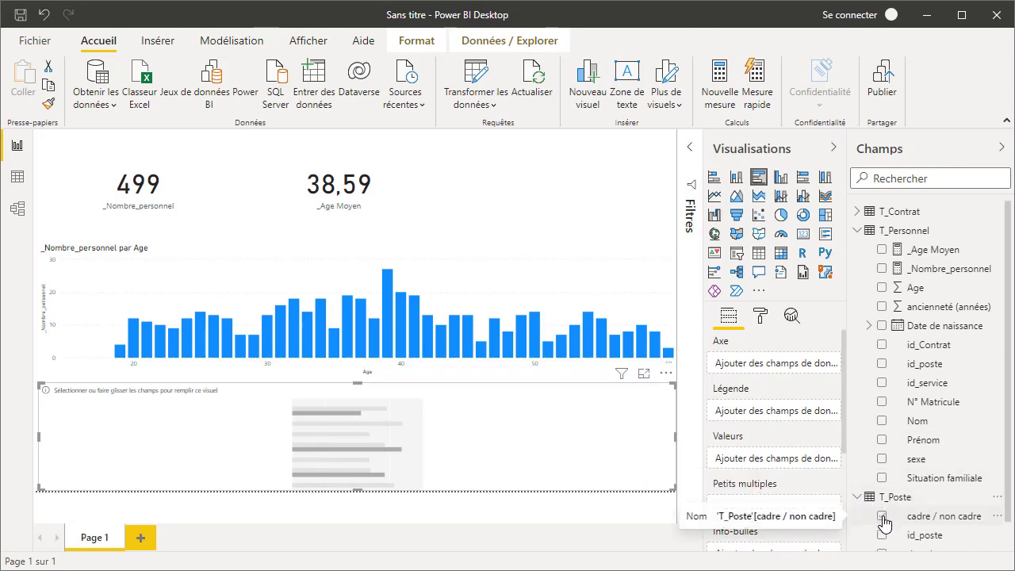
{"action": "left_click_drag", "start_coordinate": [885, 522], "coordinate": [748, 371]}
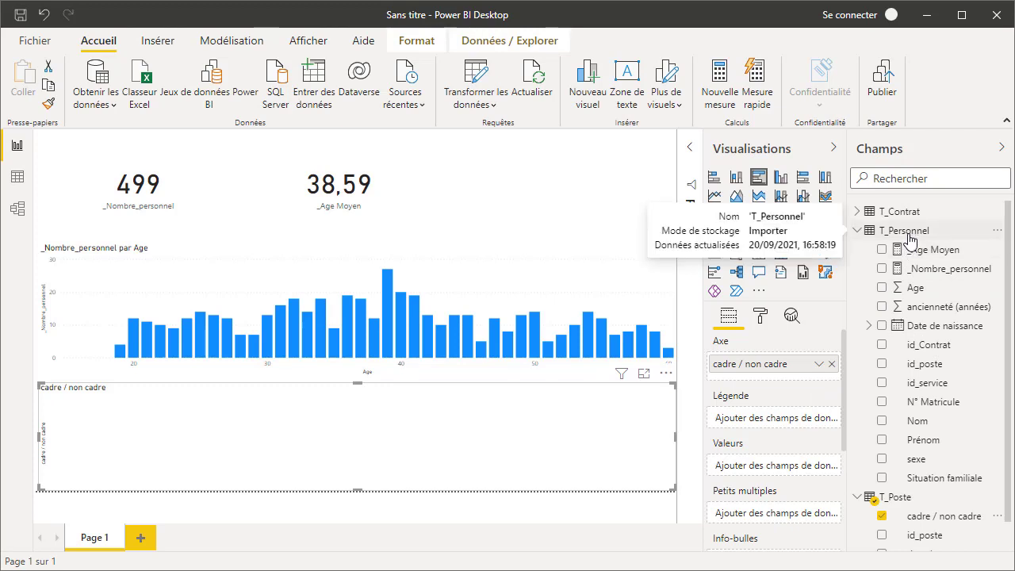
{"action": "left_click_drag", "start_coordinate": [885, 465], "coordinate": [773, 385]}
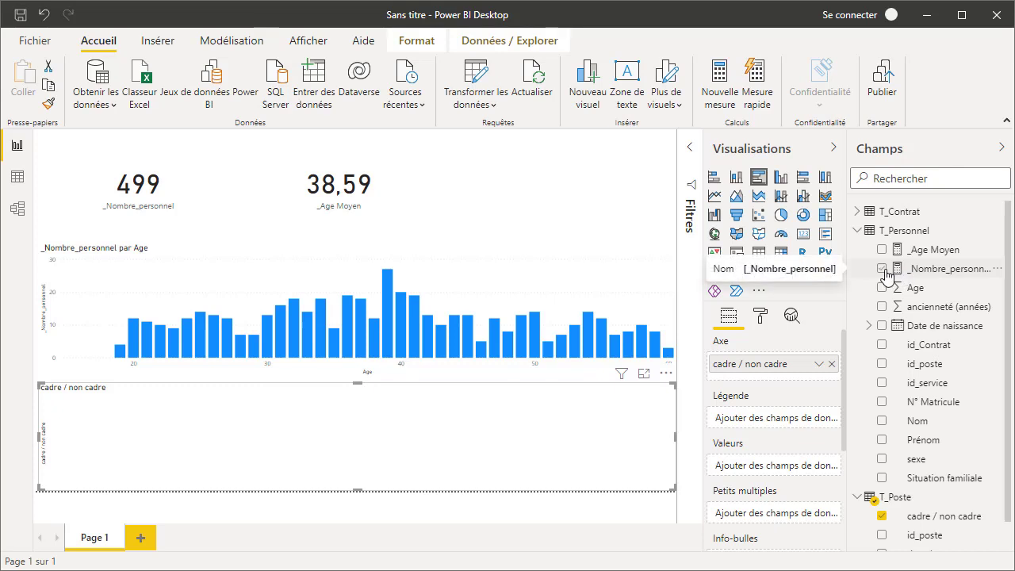
{"action": "left_click_drag", "start_coordinate": [887, 274], "coordinate": [749, 473]}
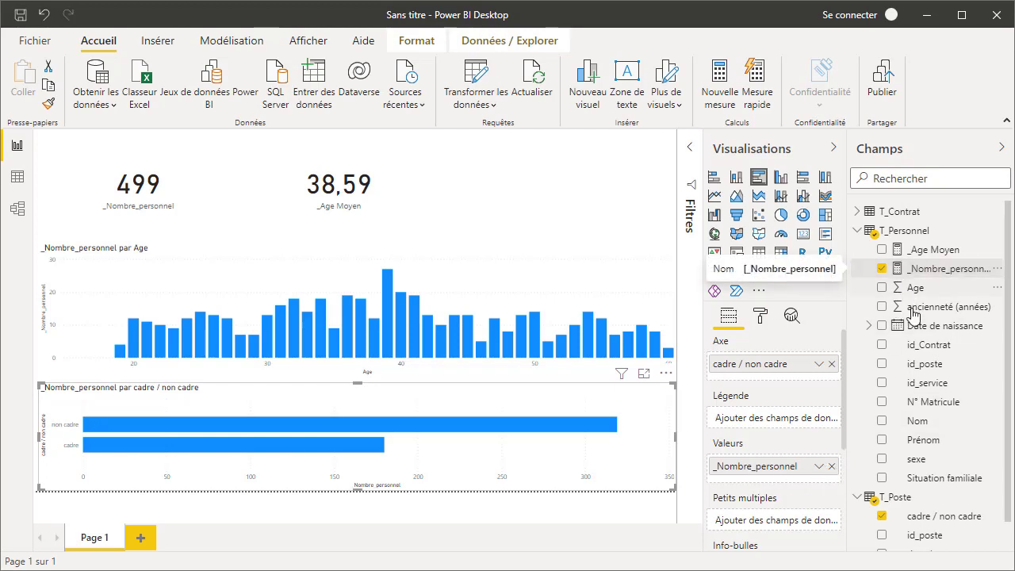
Split the cadre / non cadre bar chart by sexe as legend and narrow it to about half the page width.
{"action": "left_click_drag", "start_coordinate": [919, 463], "coordinate": [779, 428]}
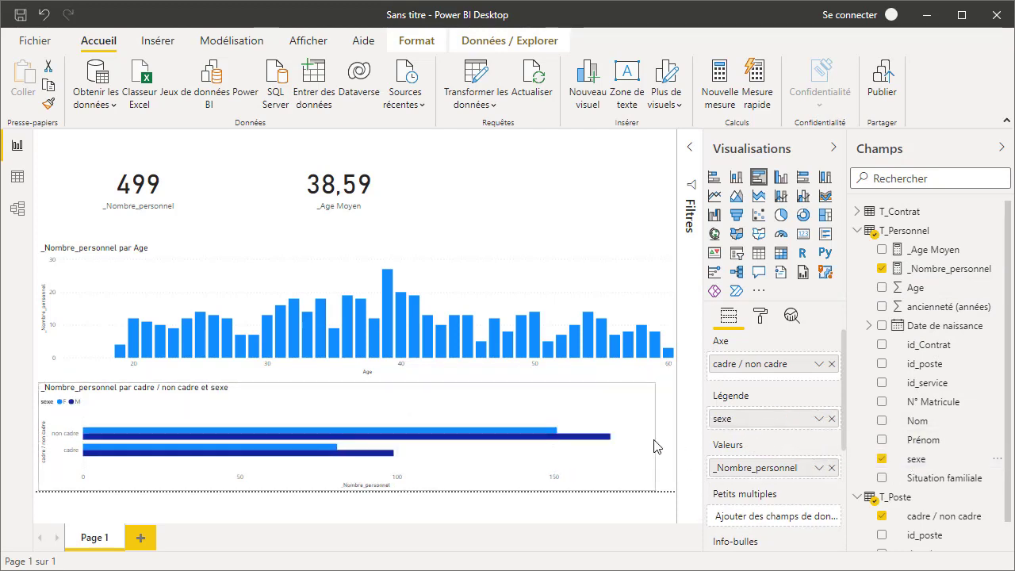
{"action": "left_click_drag", "start_coordinate": [655, 447], "coordinate": [370, 456]}
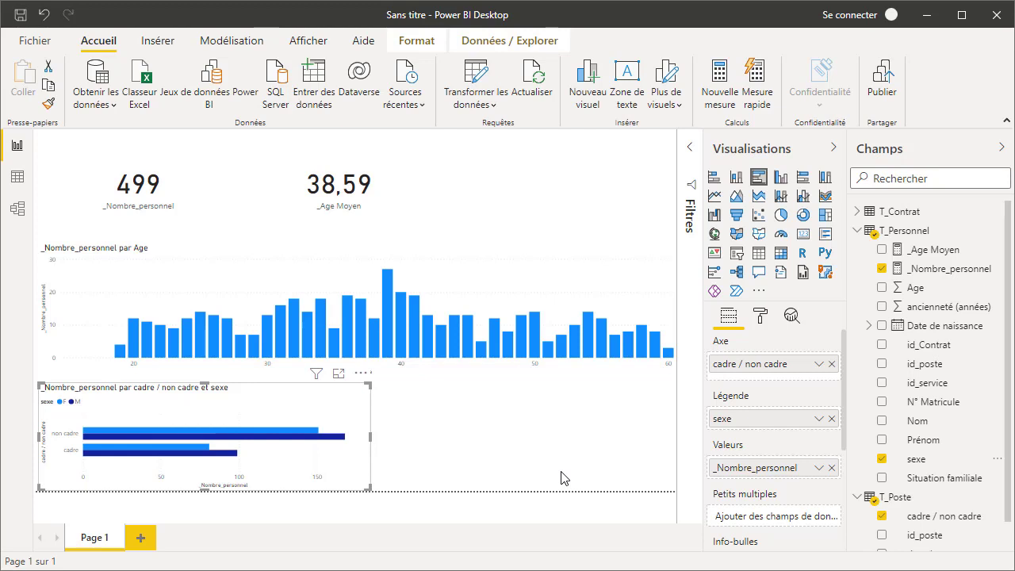
{"action": "left_click", "coordinate": [562, 478]}
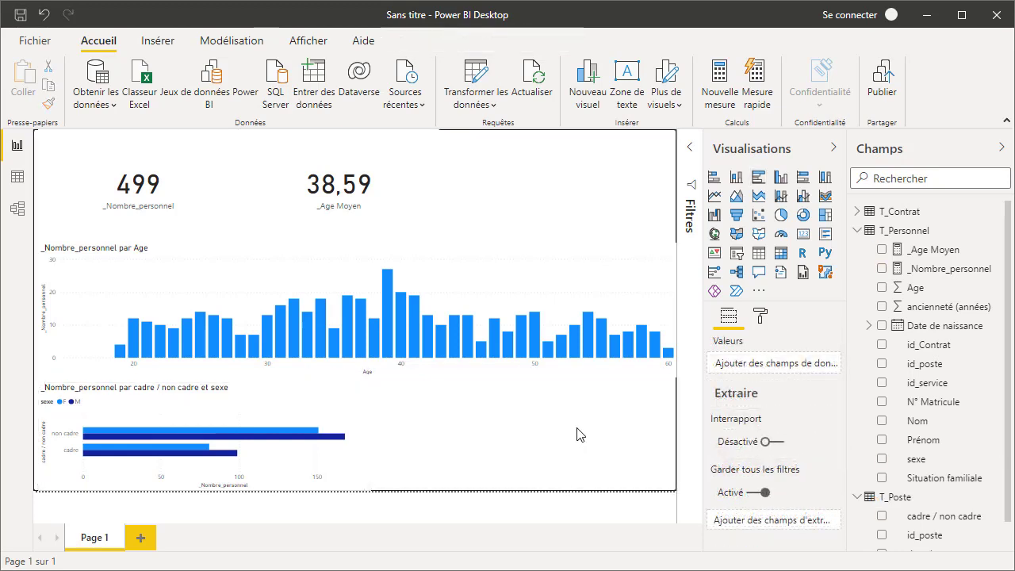
Insert a clustered bar chart of _Nombre_personnel by type from T_Contrat beside the cadre / non cadre chart.
{"action": "left_click", "coordinate": [760, 181]}
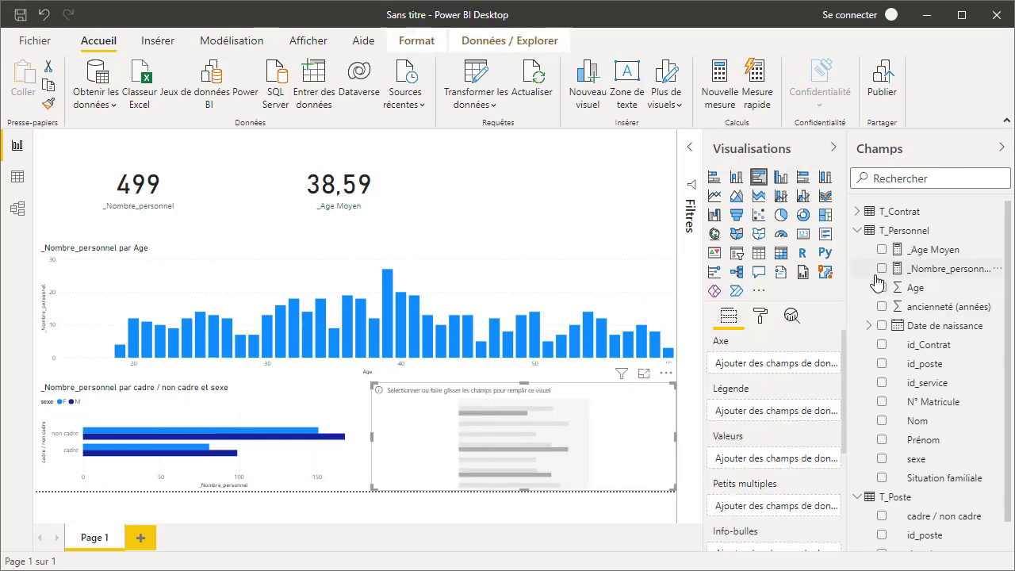
{"action": "left_click", "coordinate": [860, 234]}
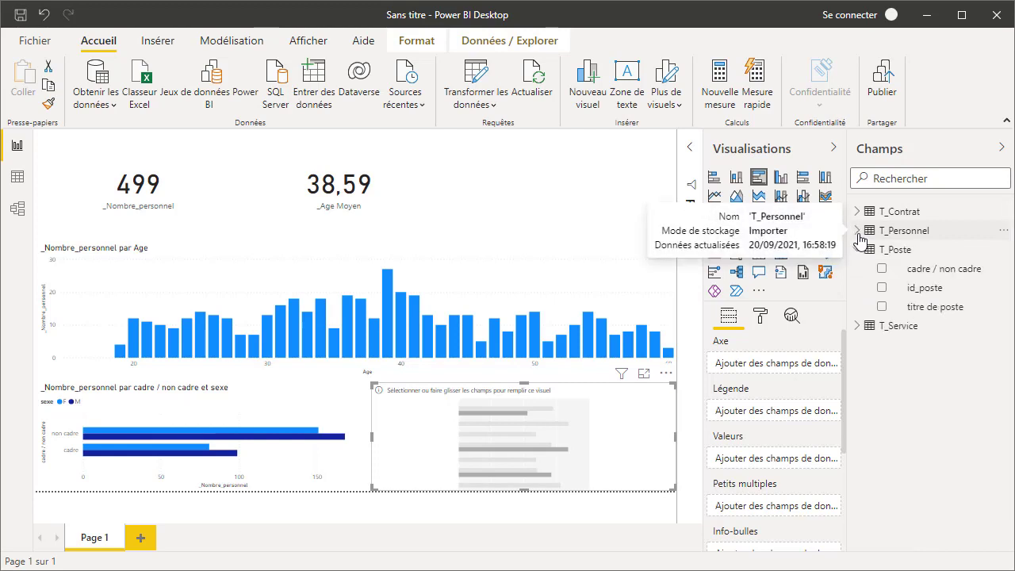
{"action": "left_click", "coordinate": [858, 250]}
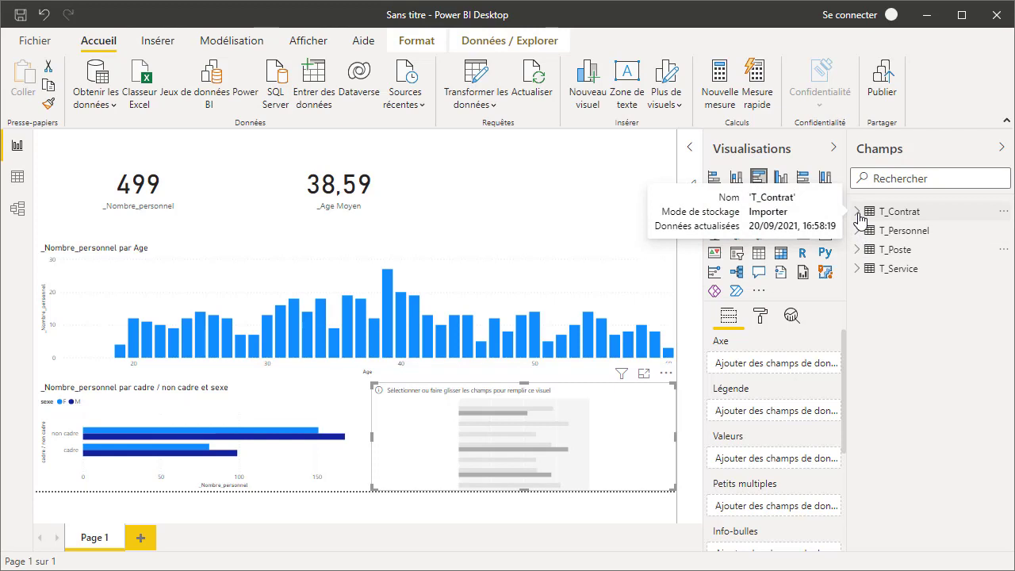
{"action": "left_click", "coordinate": [858, 213]}
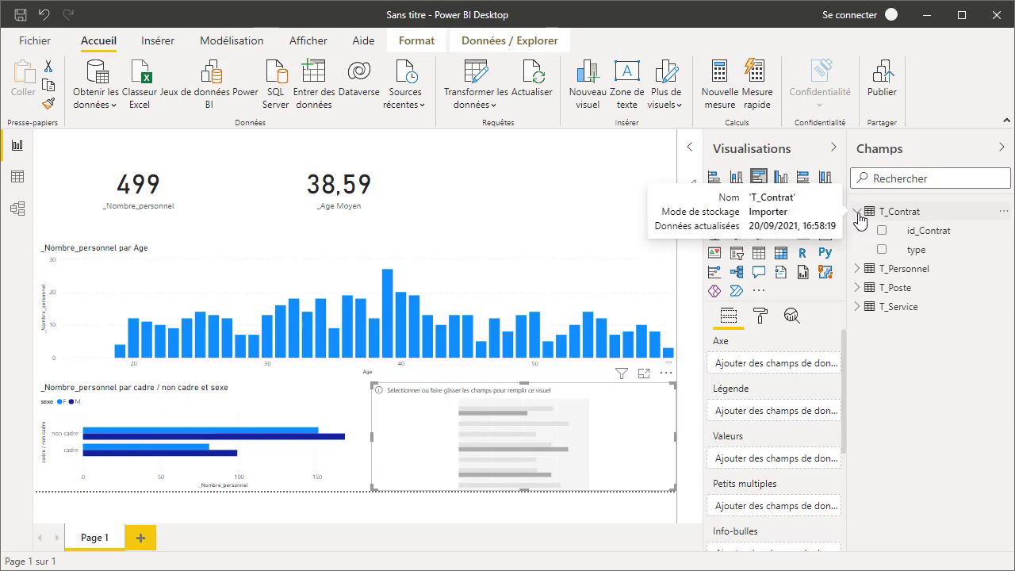
{"action": "left_click", "coordinate": [882, 251]}
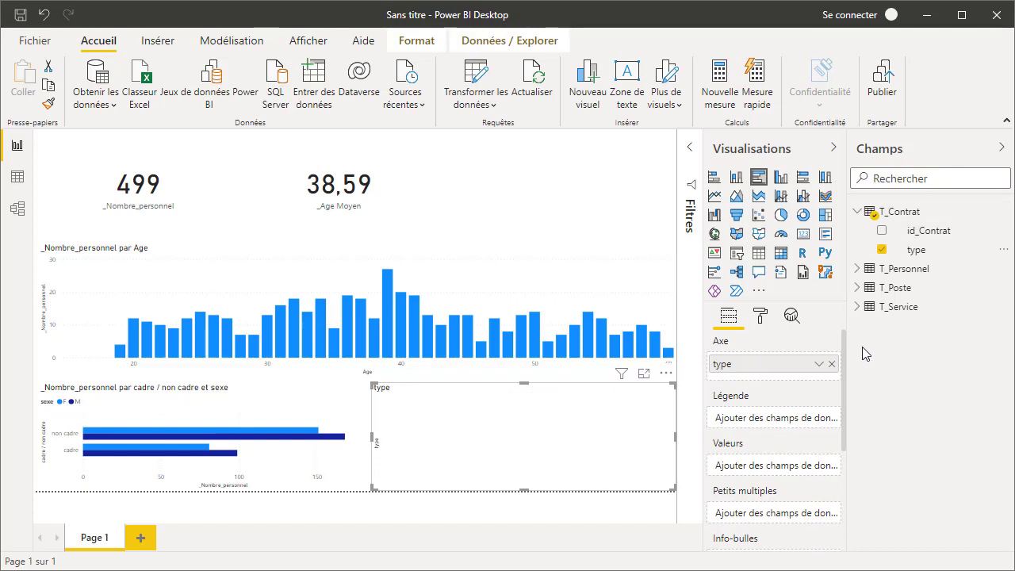
{"action": "left_click", "coordinate": [862, 276]}
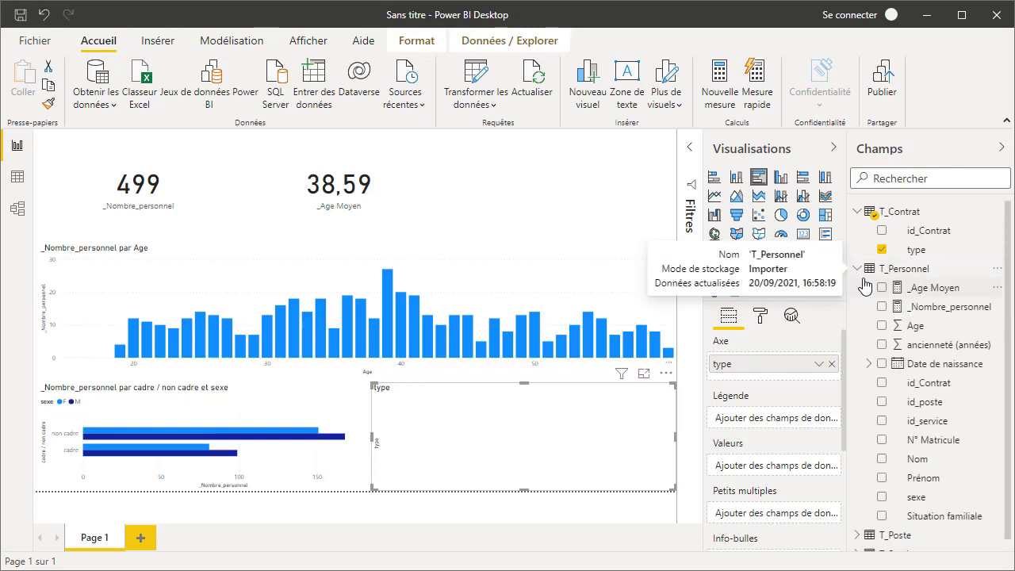
{"action": "left_click", "coordinate": [881, 307]}
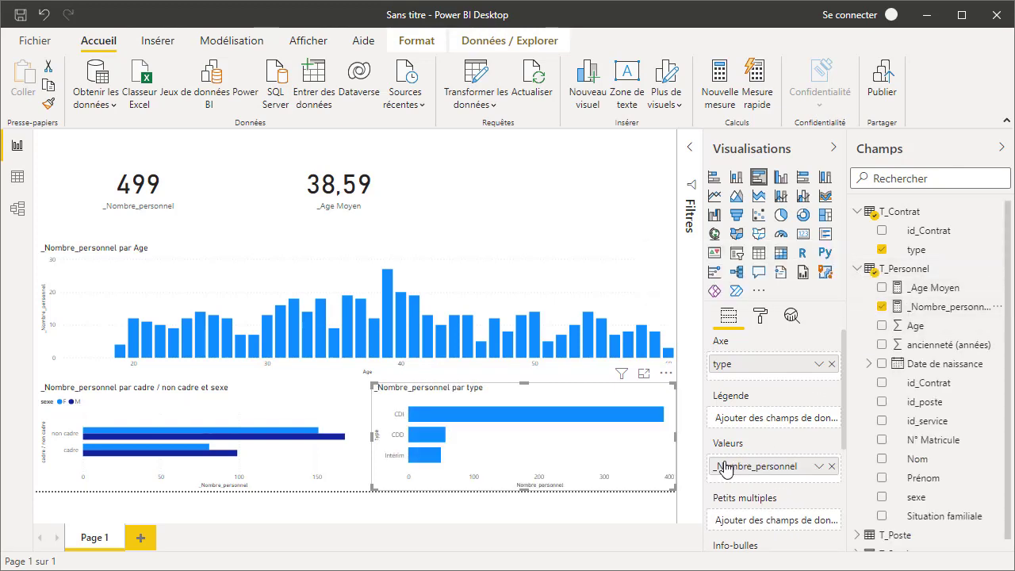
{"action": "left_click", "coordinate": [675, 436]}
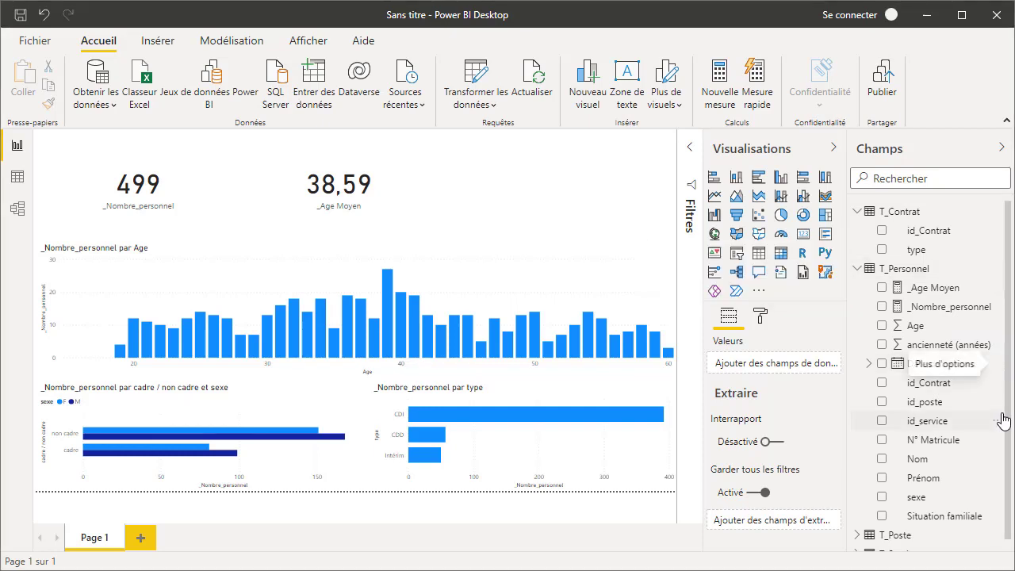
Create a new measure in T_Personnel named _% Femme and begin its formula with the DIVIDE function.
{"action": "left_click", "coordinate": [926, 276]}
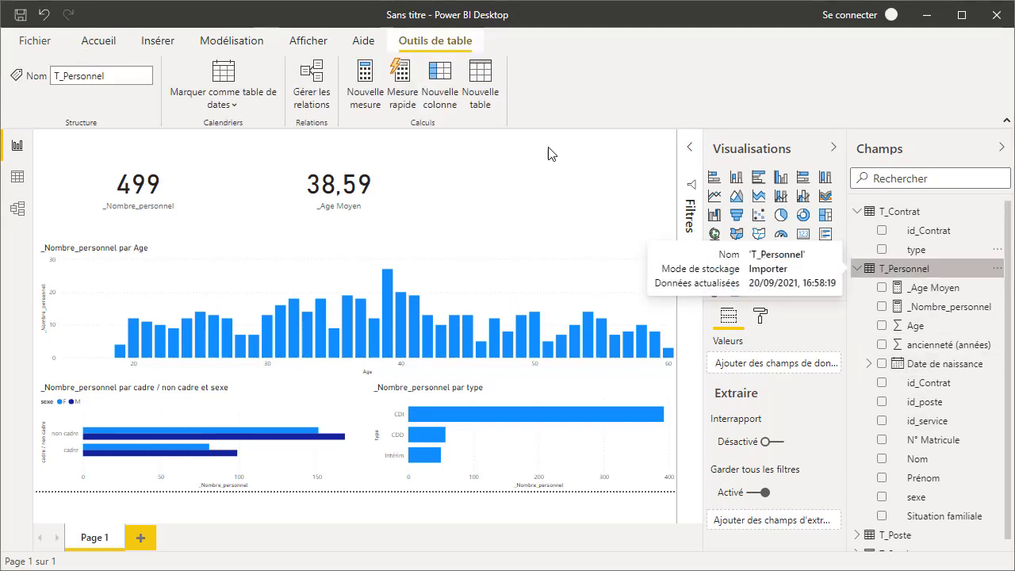
{"action": "left_click", "coordinate": [361, 95]}
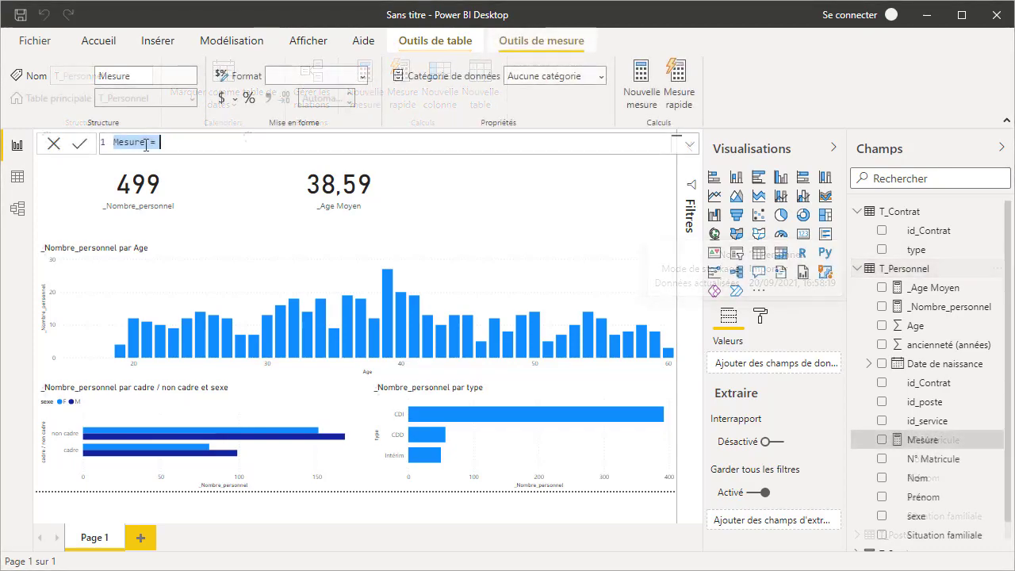
{"action": "type", "text": "_% Femme ="}
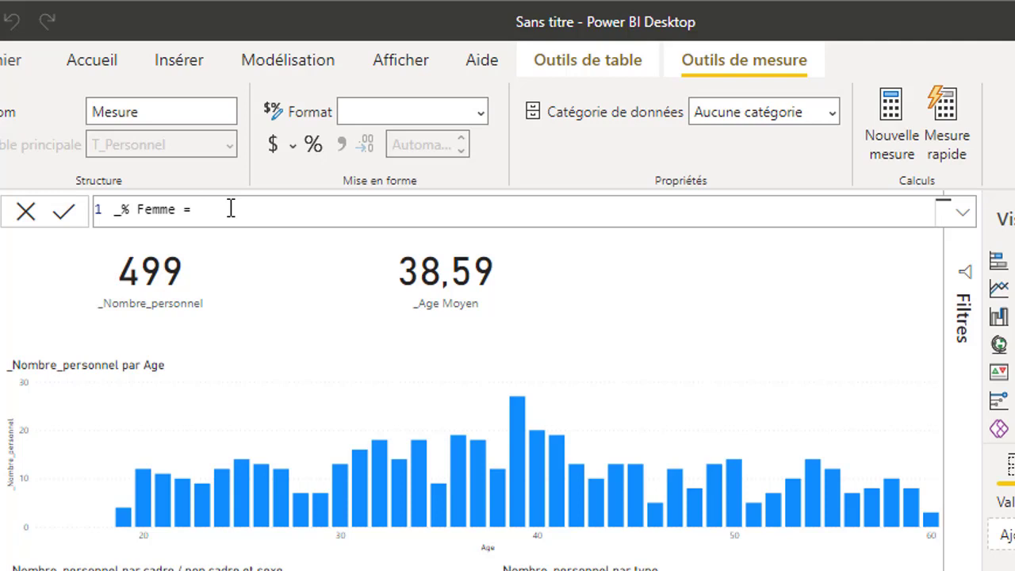
{"action": "type", "text": "div"}
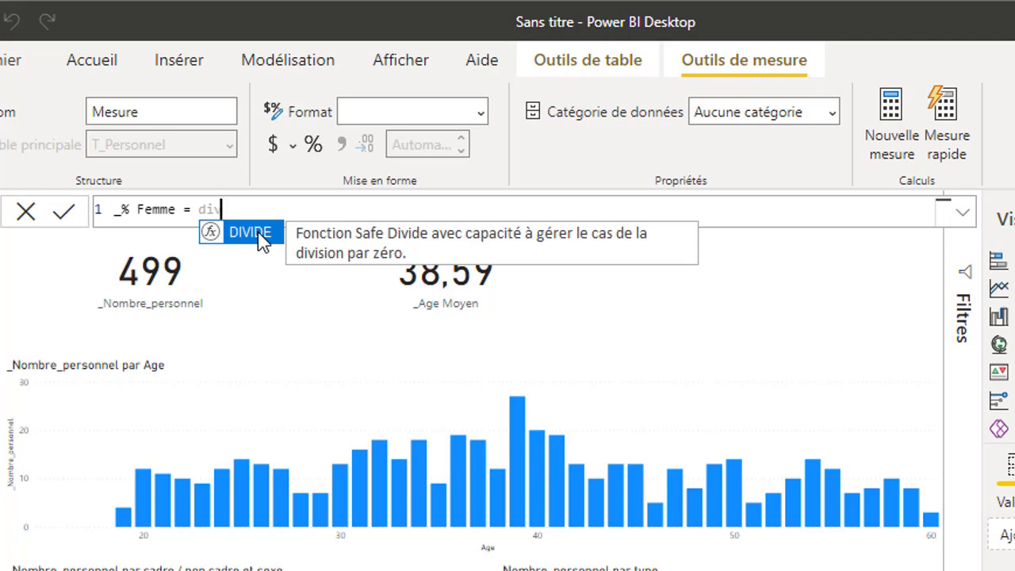
{"action": "left_click", "coordinate": [251, 232]}
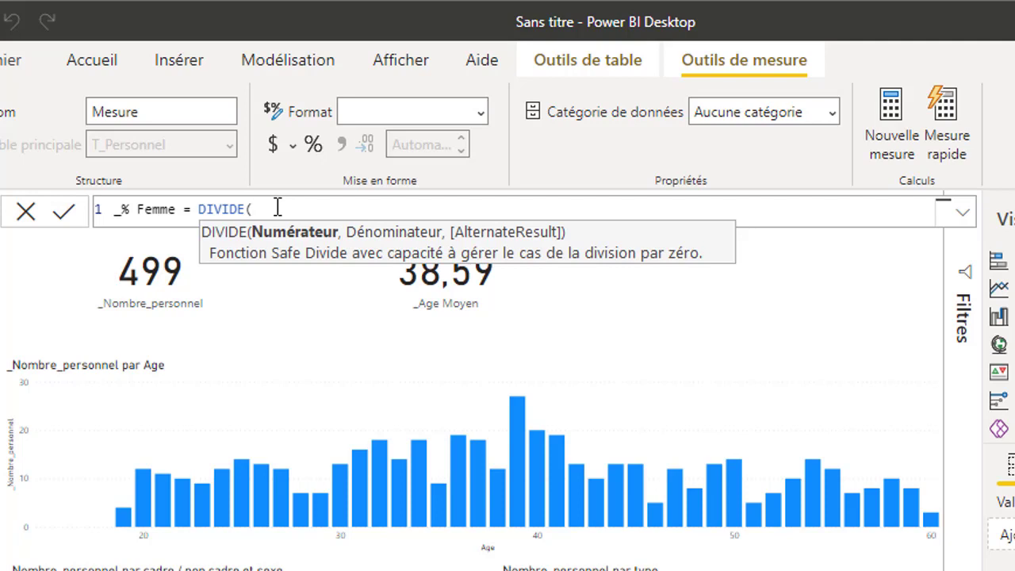
Enter CALCULATE(T_Personnel[_Nombre_personnel], T_Personnel[sexe] = "F") as the numerator of the _% Femme formula.
{"action": "type", "text": "C"}
{"action": "left_click", "coordinate": [310, 279]}
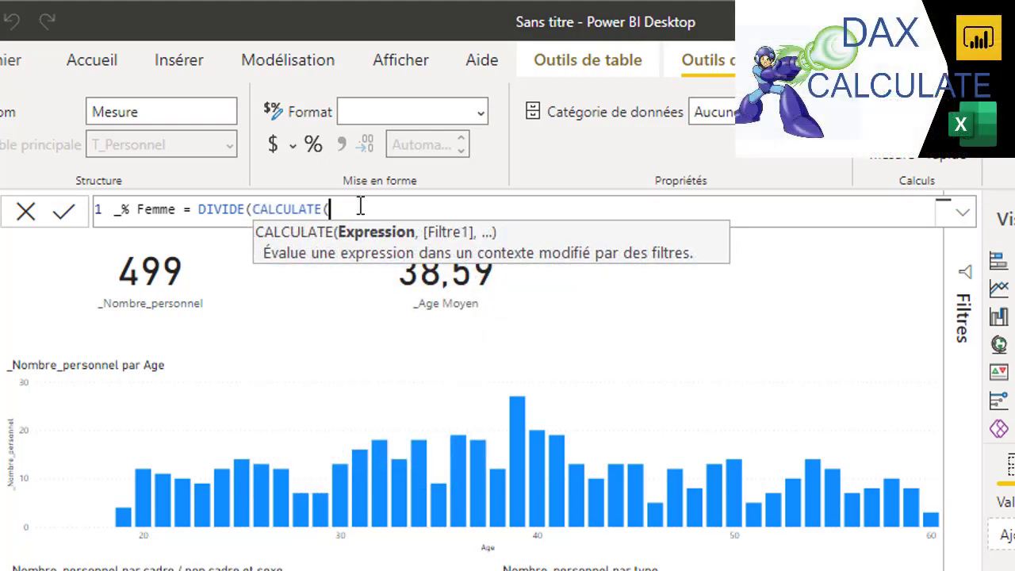
{"action": "type", "text": "t_"}
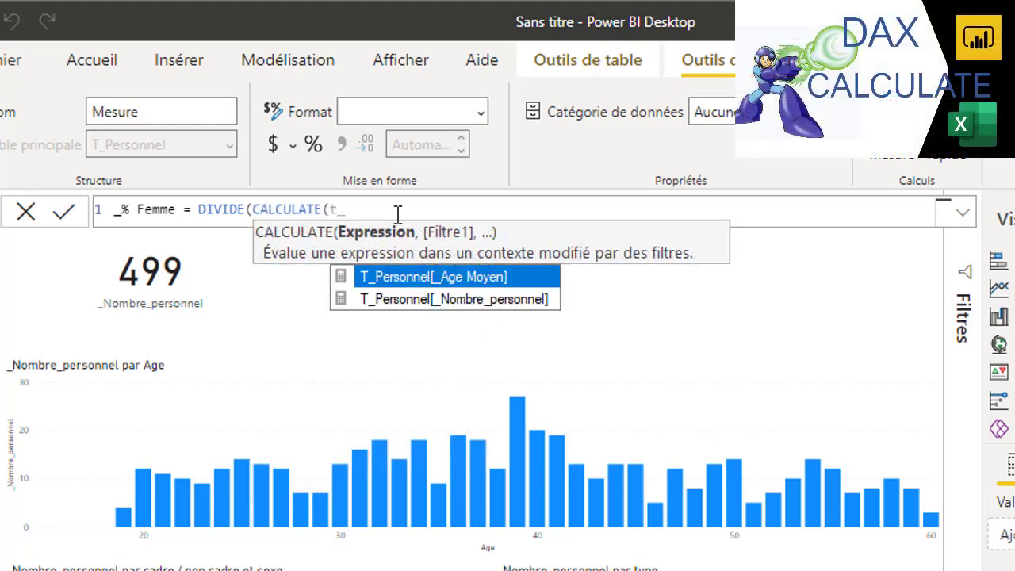
{"action": "double_click", "coordinate": [480, 300]}
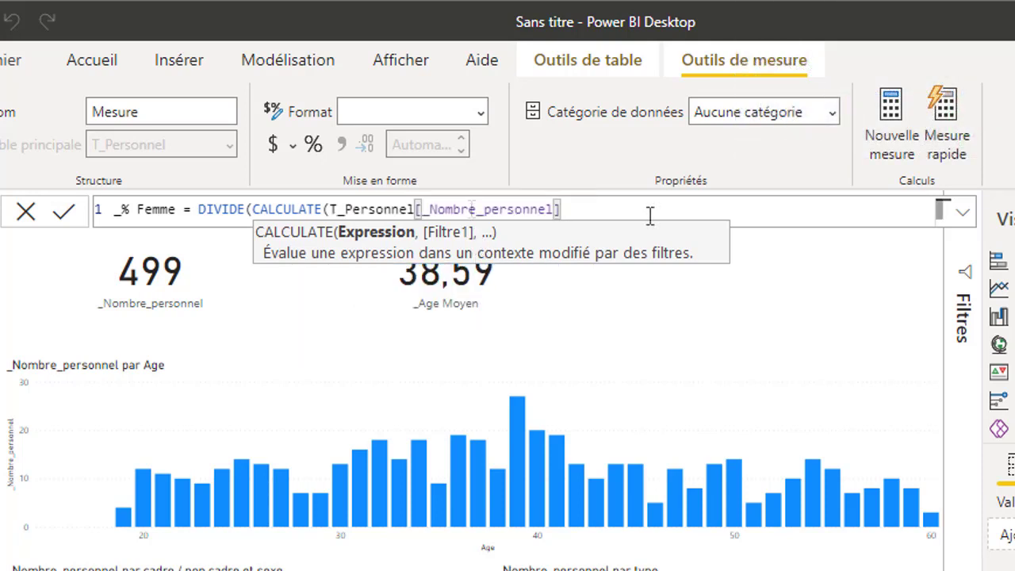
{"action": "type", "text": ", t_p"}
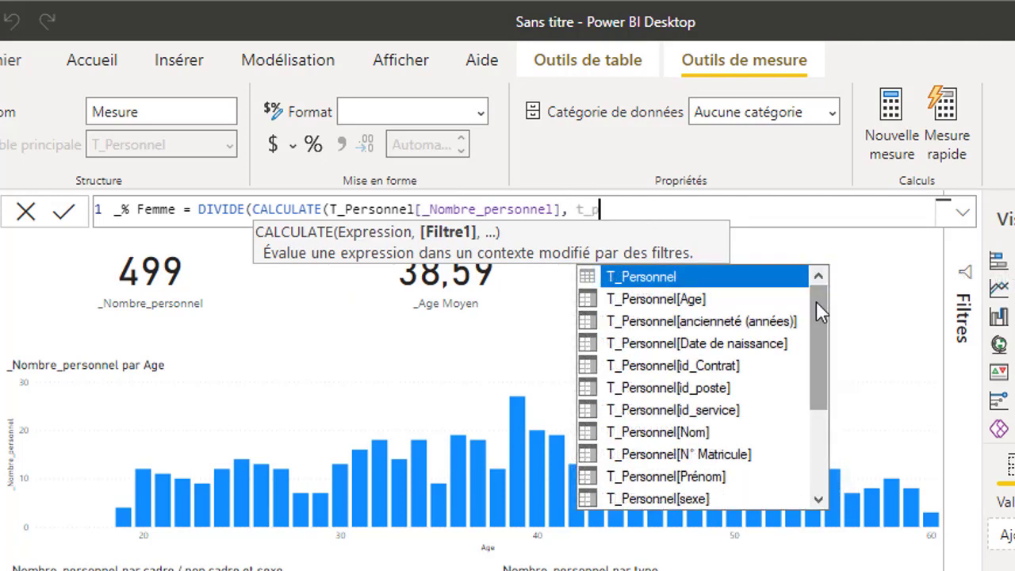
{"action": "double_click", "coordinate": [693, 499]}
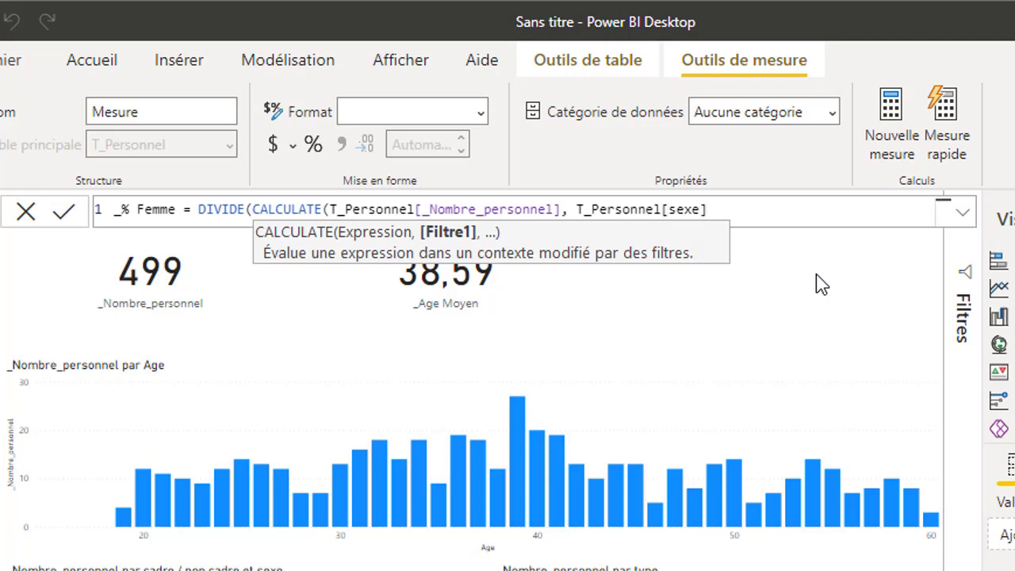
{"action": "type", "text": "= \"F\")"}
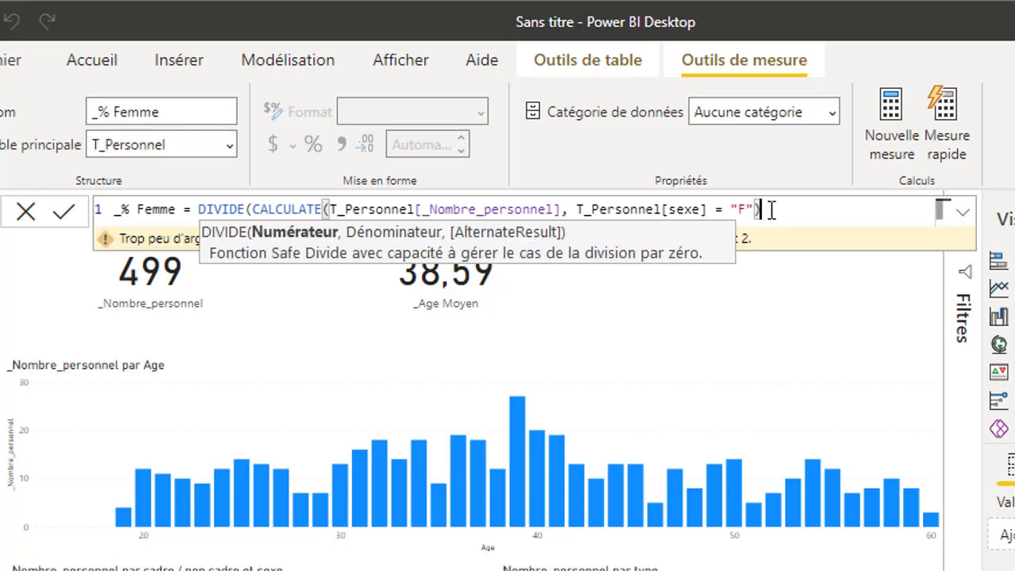
Add T_Personnel[_Nombre_personnel] as the denominator of _% Femme, close the DIVIDE function and validate the measure.
{"action": "type", "text": ","}
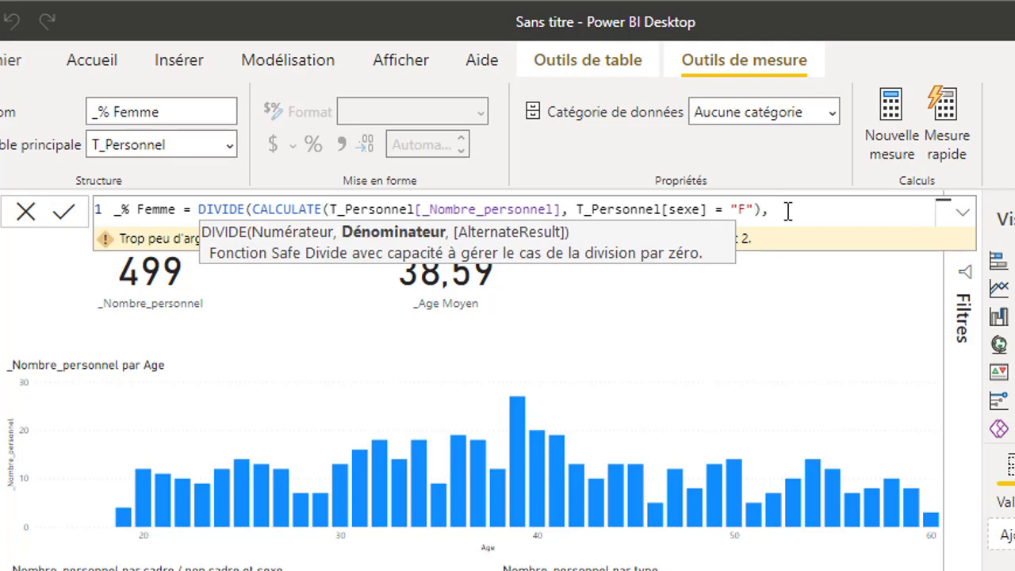
{"action": "type", "text": "t_"}
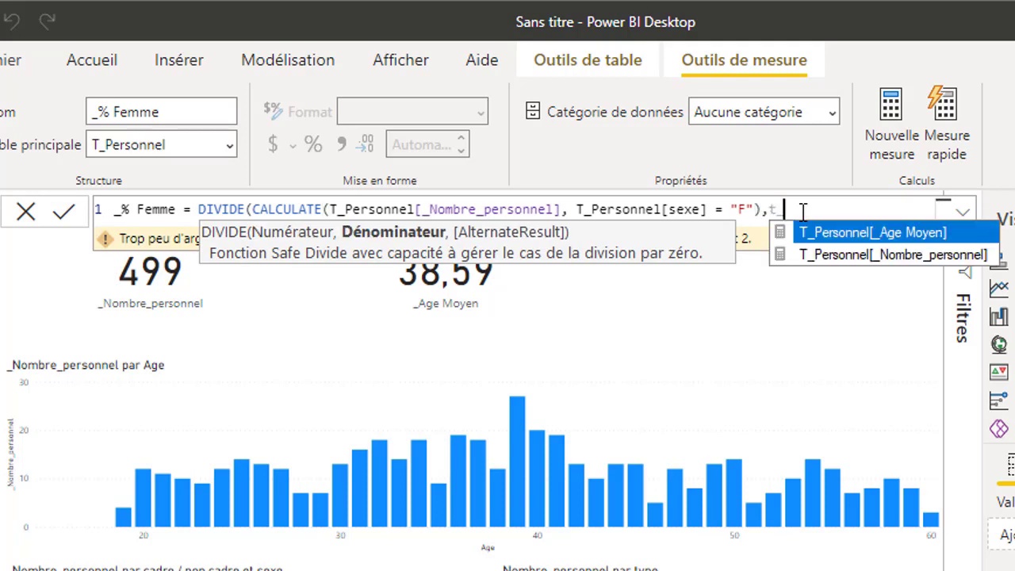
{"action": "left_click", "coordinate": [868, 256]}
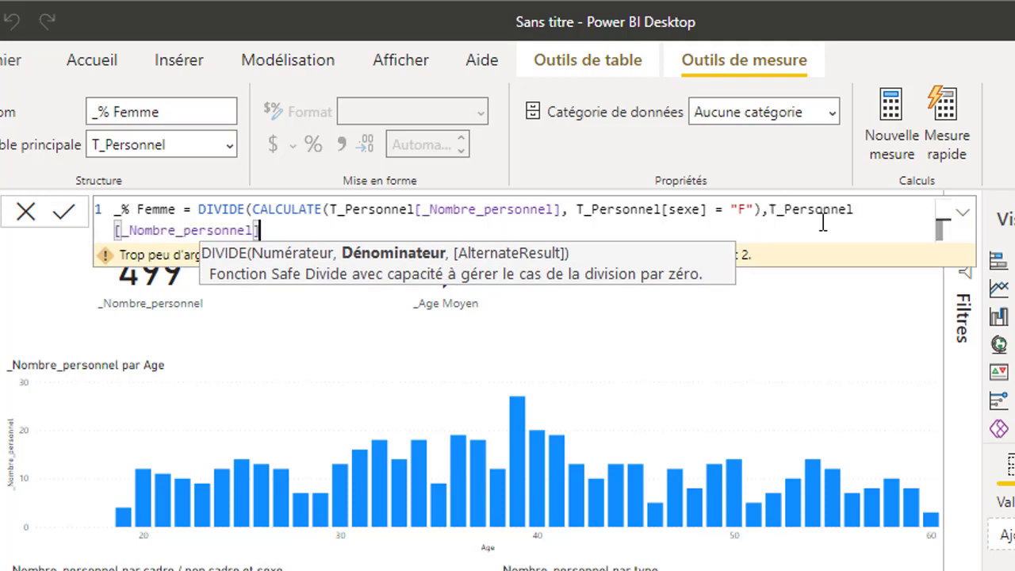
{"action": "type", "text": ")"}
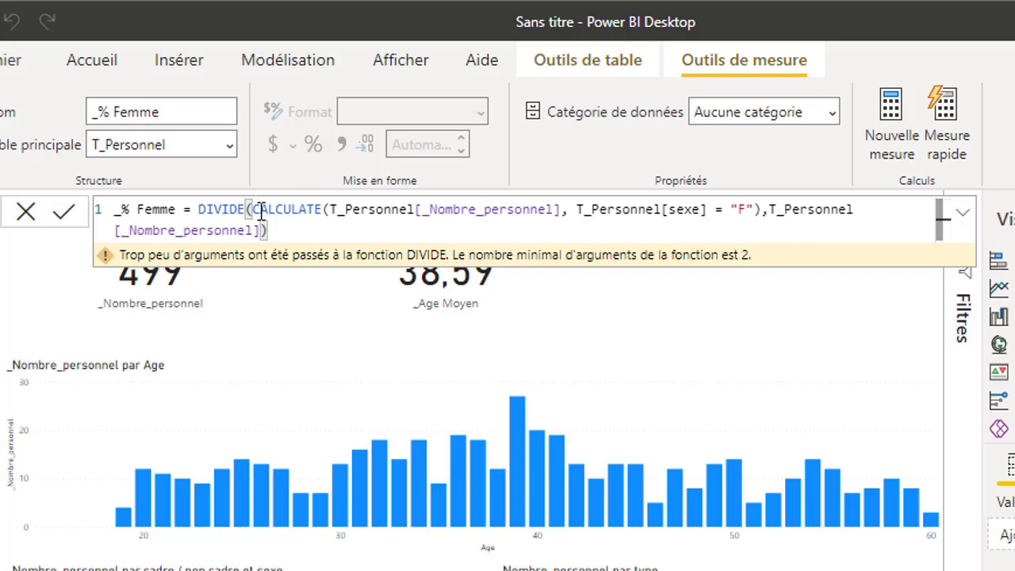
{"action": "left_click_drag", "start_coordinate": [254, 210], "coordinate": [754, 216]}
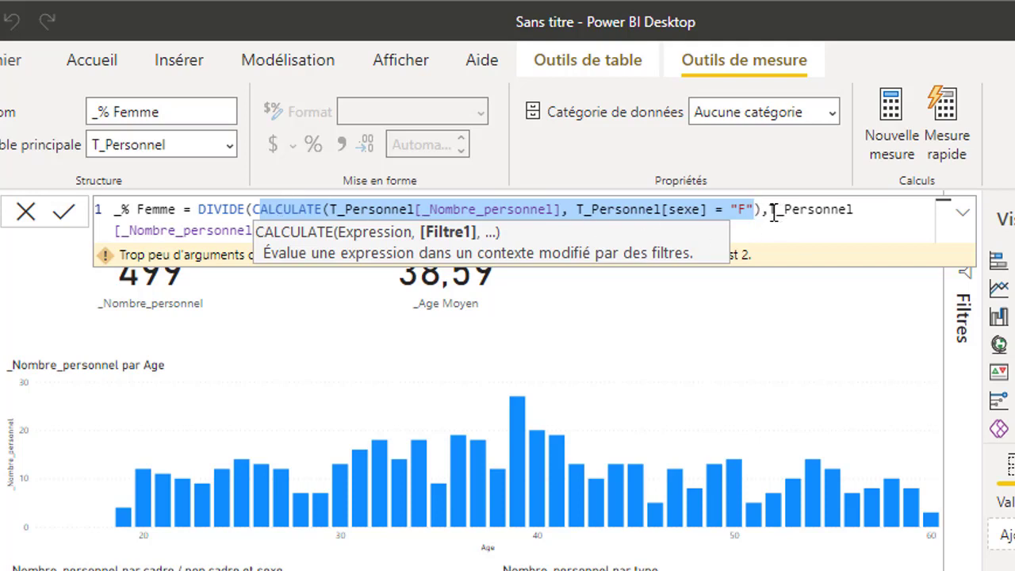
{"action": "left_click_drag", "start_coordinate": [769, 209], "coordinate": [843, 235]}
{"action": "left_click", "coordinate": [290, 233]}
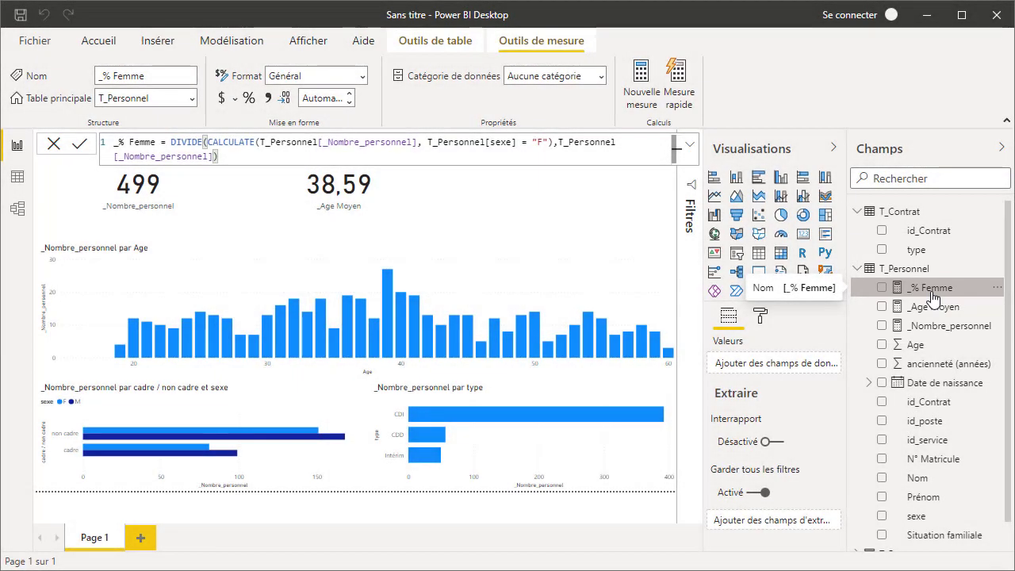
Format _% Femme as a percentage without decimals and show it in a card beside the _Age Moyen card.
{"action": "left_click", "coordinate": [249, 98]}
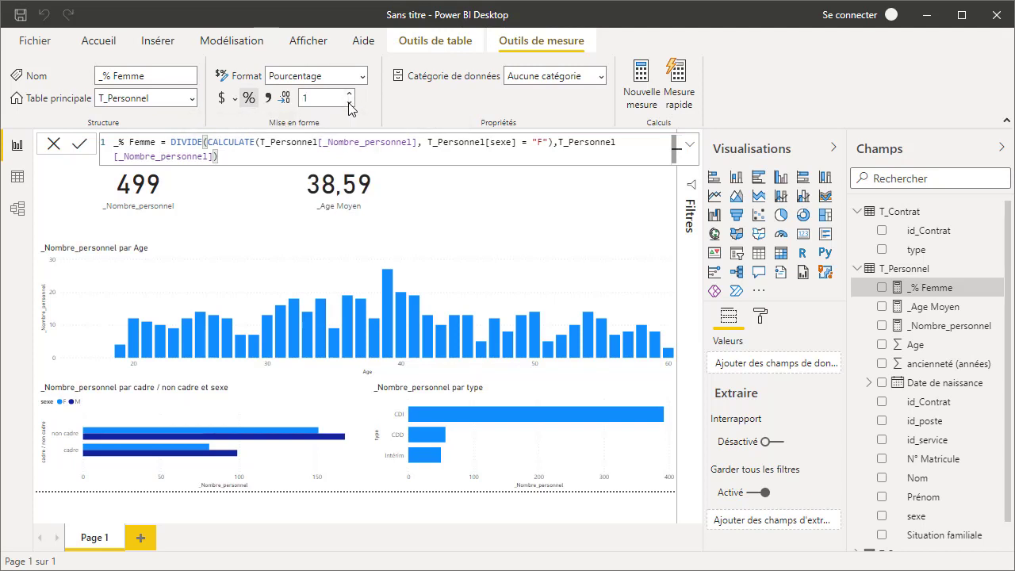
{"action": "left_click", "coordinate": [540, 200]}
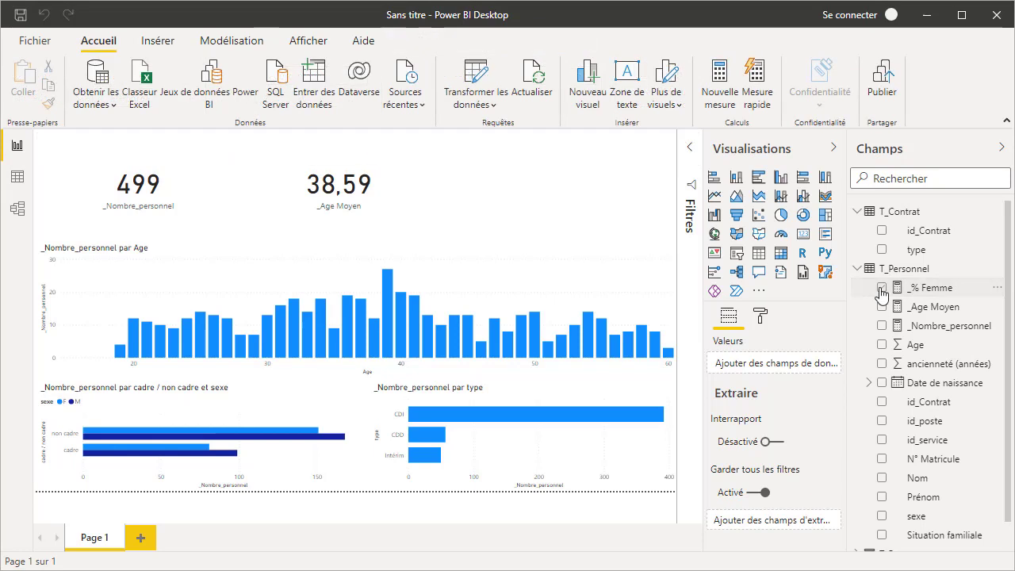
{"action": "left_click", "coordinate": [882, 288]}
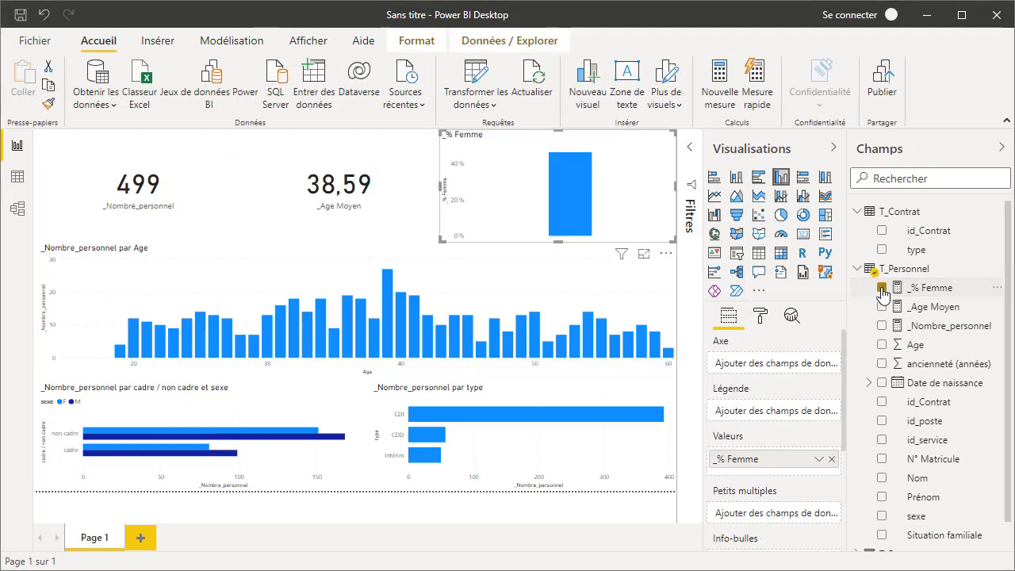
{"action": "left_click", "coordinate": [803, 234]}
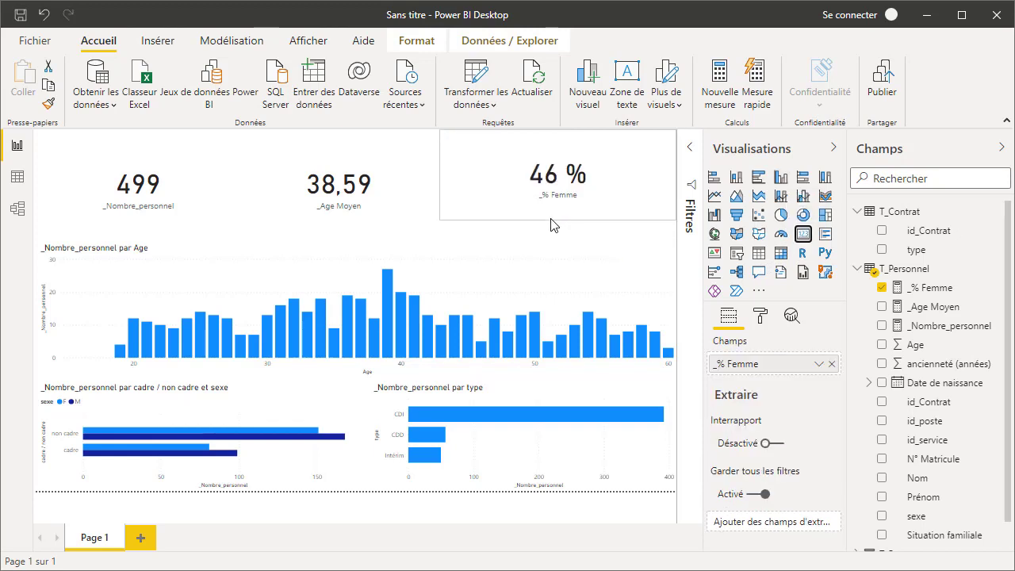
{"action": "left_click", "coordinate": [556, 230]}
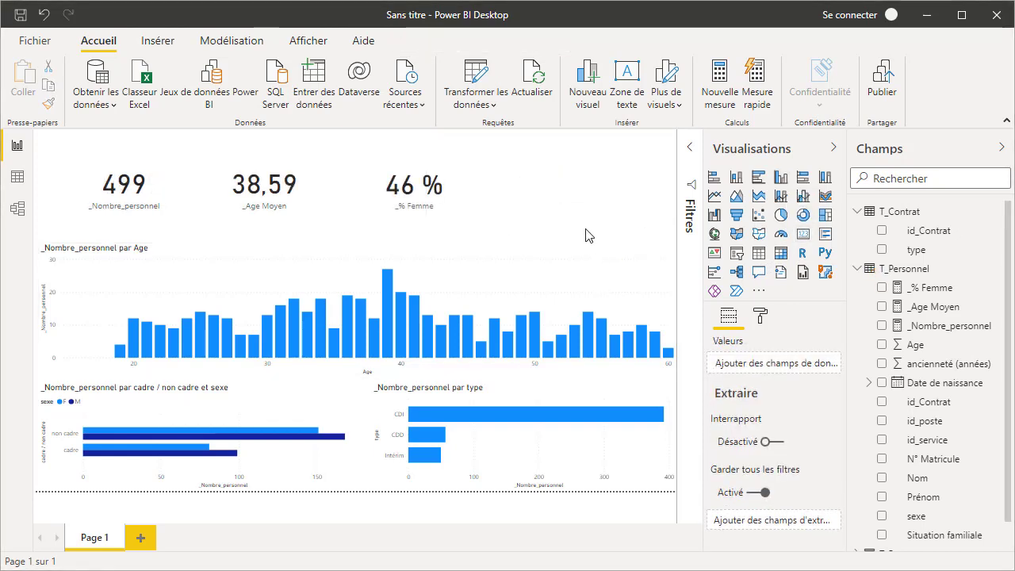
Create a new measure in T_Personnel named _% Homme and begin its formula with the DIVIDE function.
{"action": "left_click", "coordinate": [918, 274]}
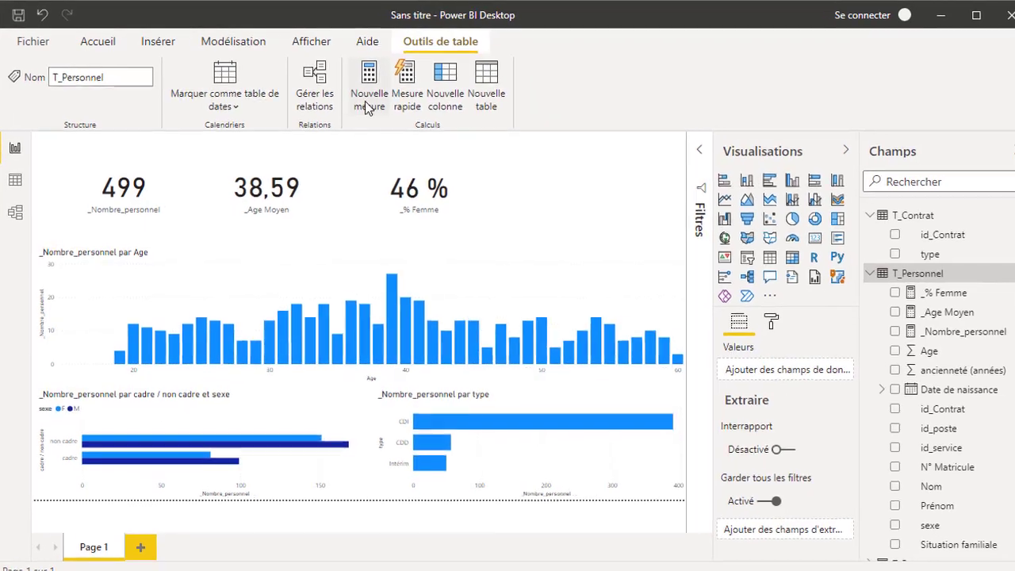
{"action": "left_click", "coordinate": [366, 107]}
{"action": "type", "text": "_% Homme ="}
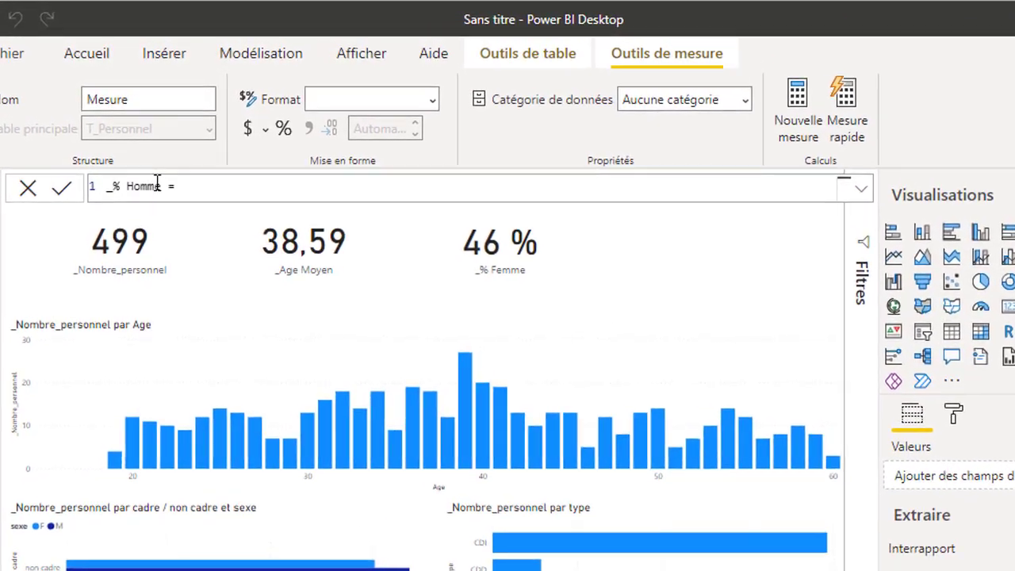
{"action": "left_click", "coordinate": [107, 186], "text": "shift"}
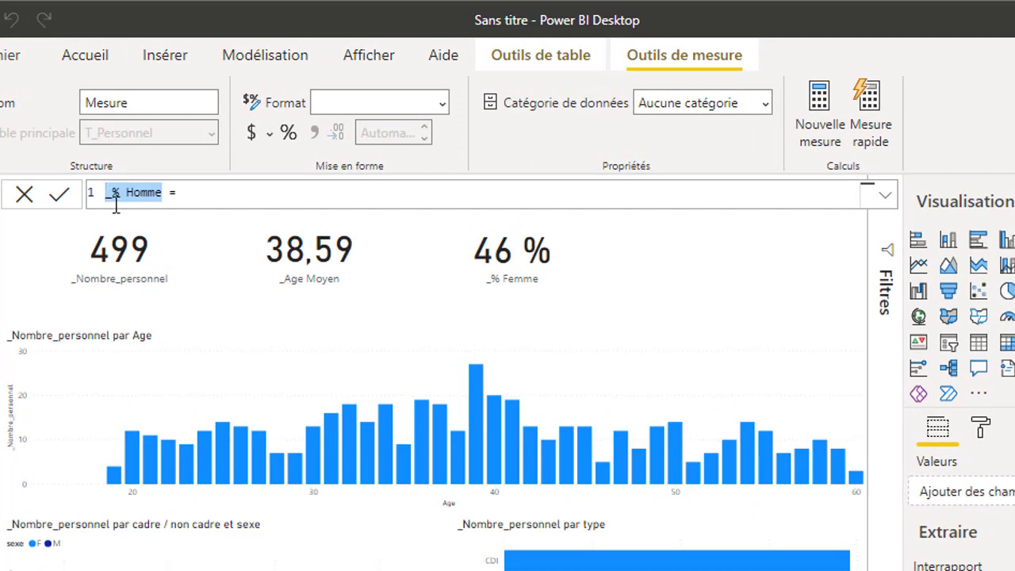
{"action": "left_click", "coordinate": [202, 193]}
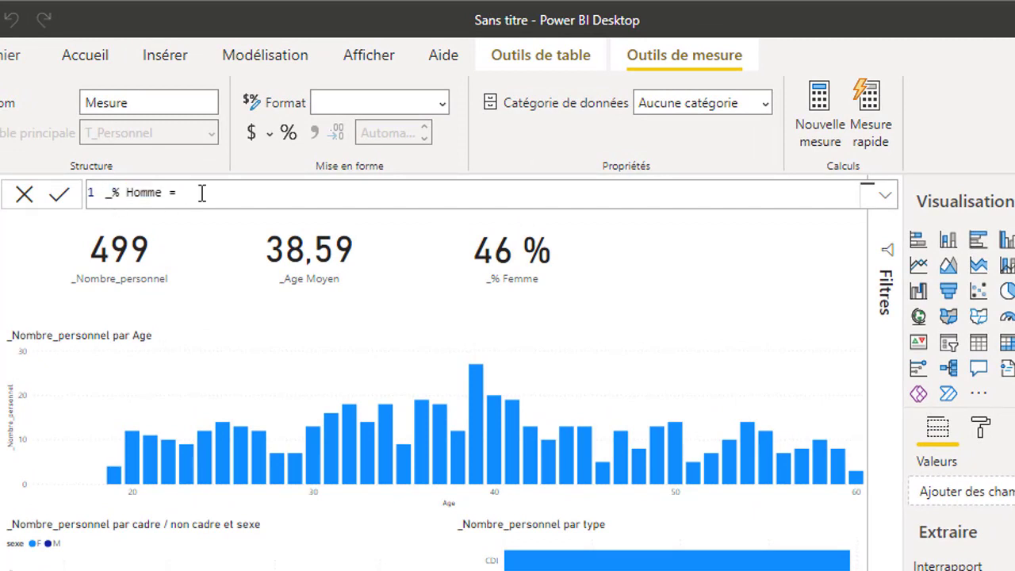
{"action": "type", "text": "div"}
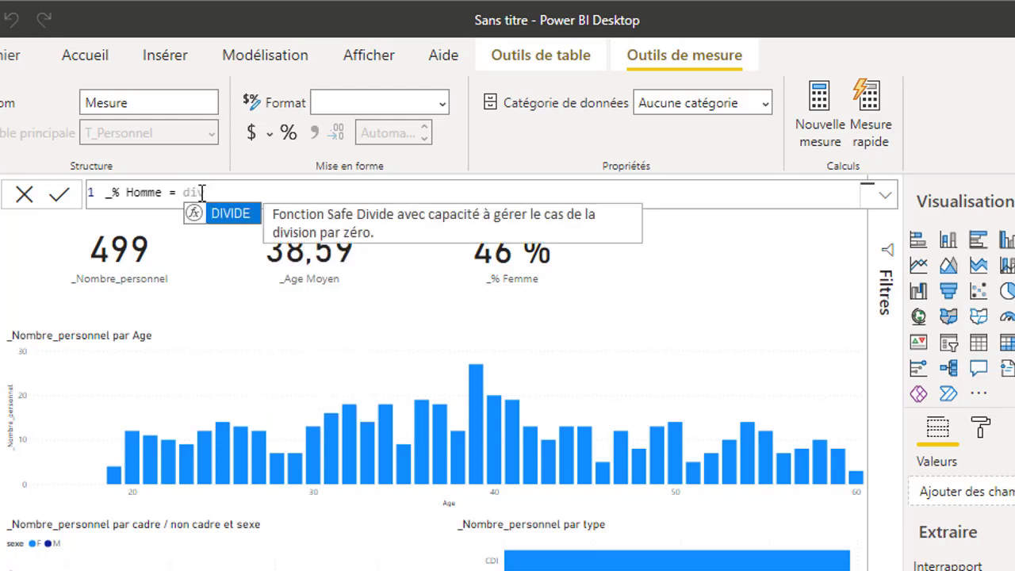
{"action": "left_click", "coordinate": [225, 212]}
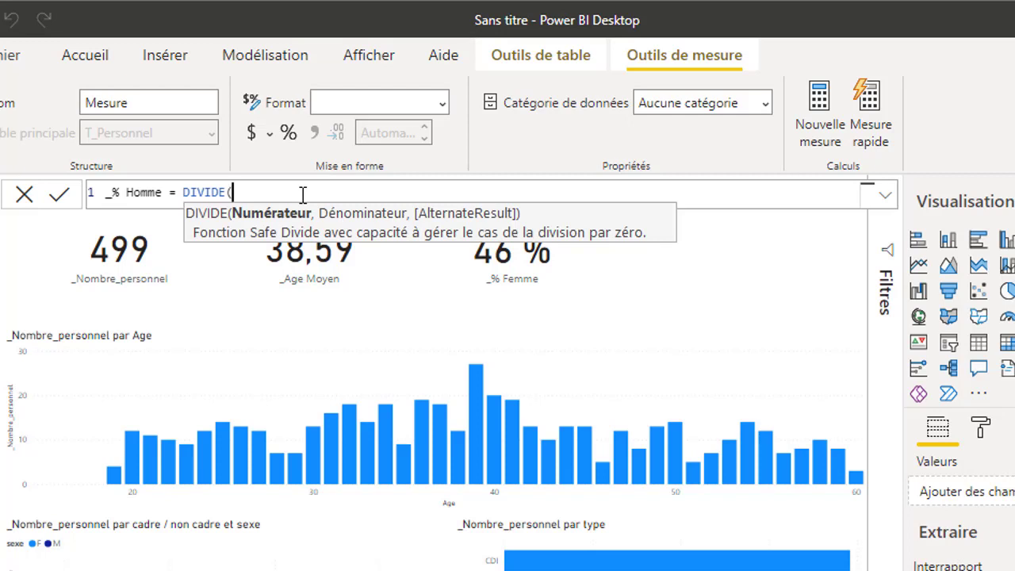
Enter CALCULATE(T_Personnel[_Nombre_personnel], T_Personnel[sexe] = "M") as the numerator of the _% Homme formula.
{"action": "type", "text": "cal"}
{"action": "key", "text": "Tab"}
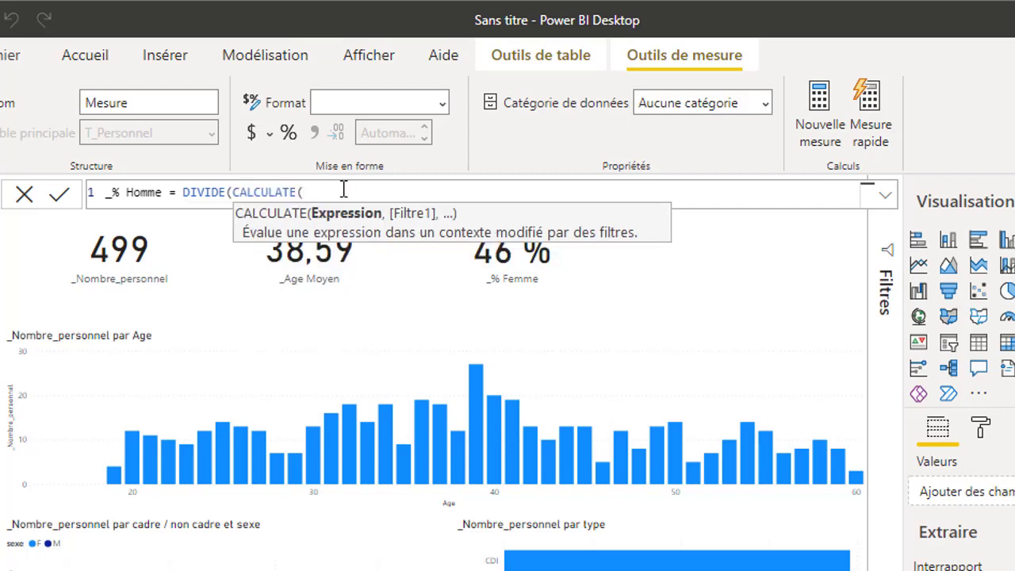
{"action": "type", "text": "t_"}
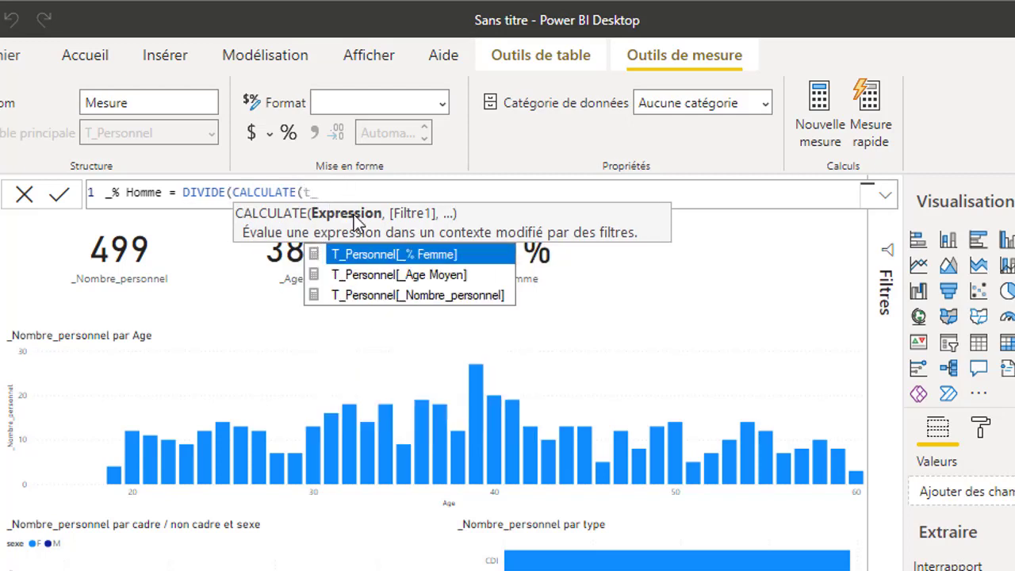
{"action": "left_click", "coordinate": [409, 301]}
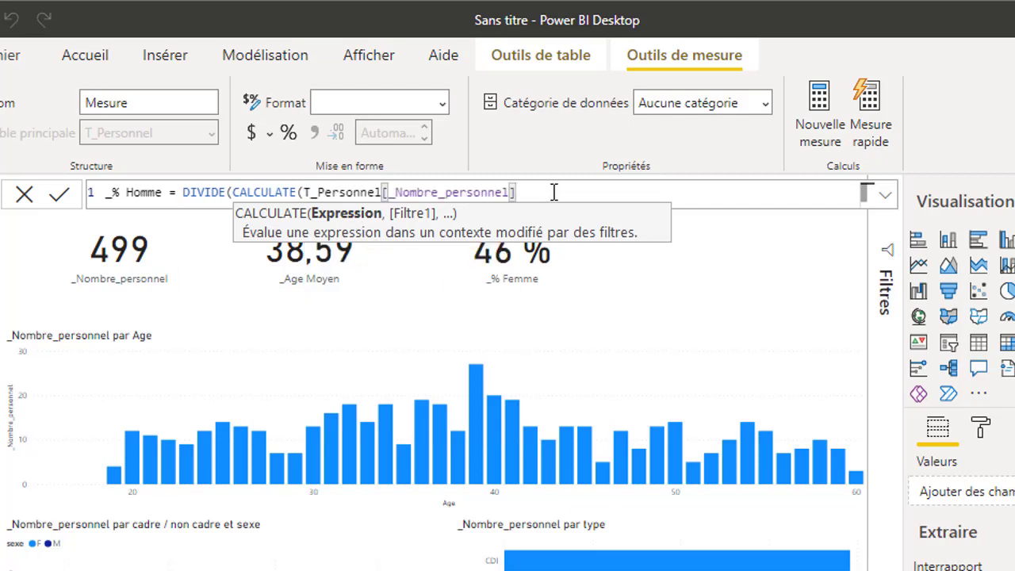
{"action": "type", "text": ","}
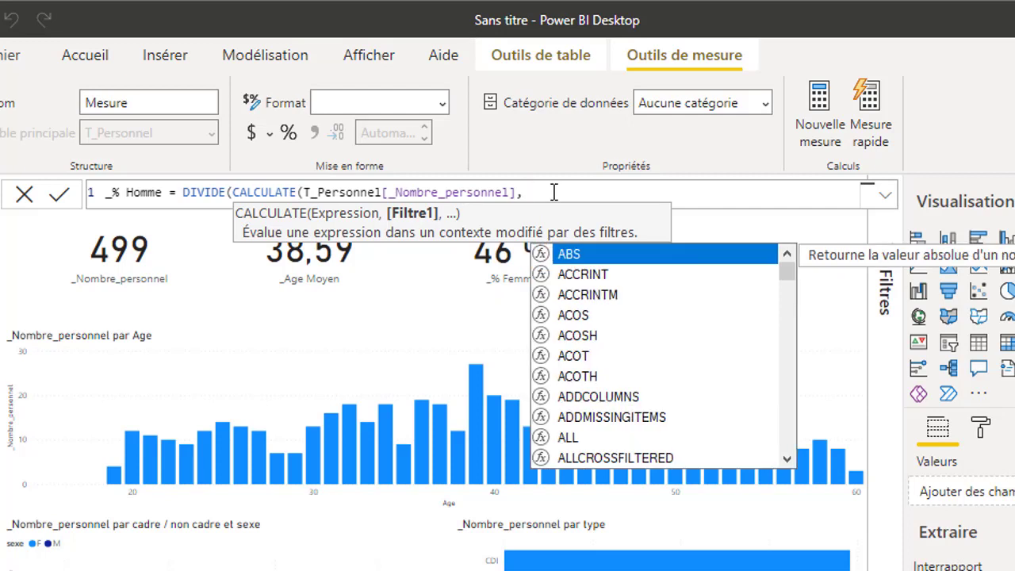
{"action": "type", "text": " t_"}
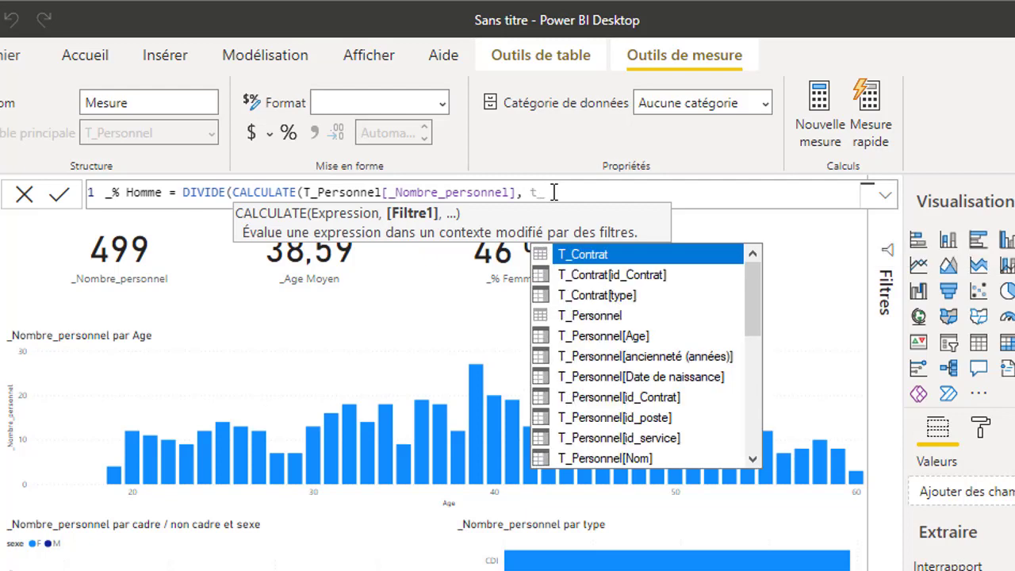
{"action": "left_click_drag", "start_coordinate": [753, 325], "coordinate": [753, 347]}
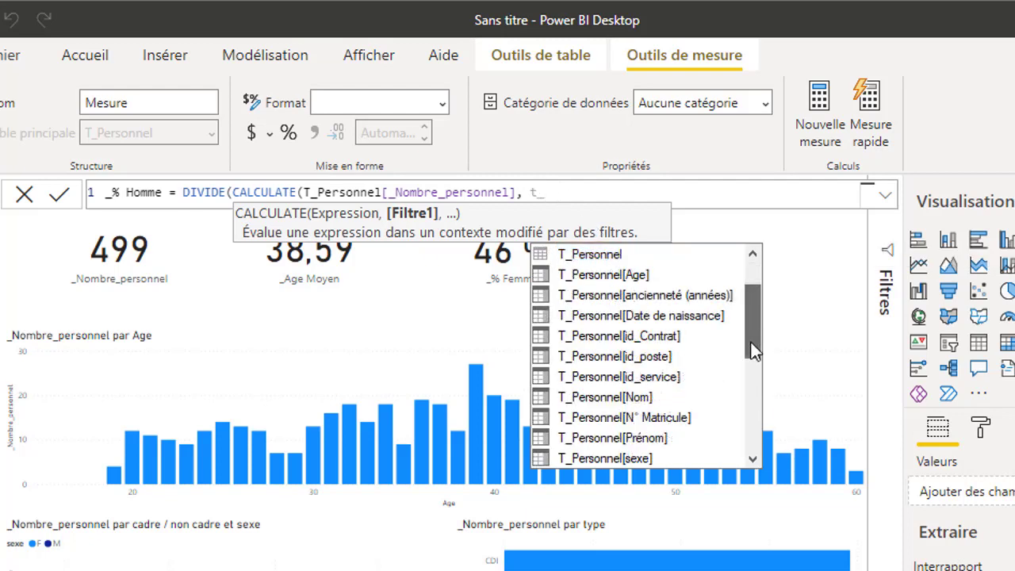
{"action": "left_click", "coordinate": [653, 459]}
{"action": "left_click", "coordinate": [653, 461]}
{"action": "type", "text": "= "}
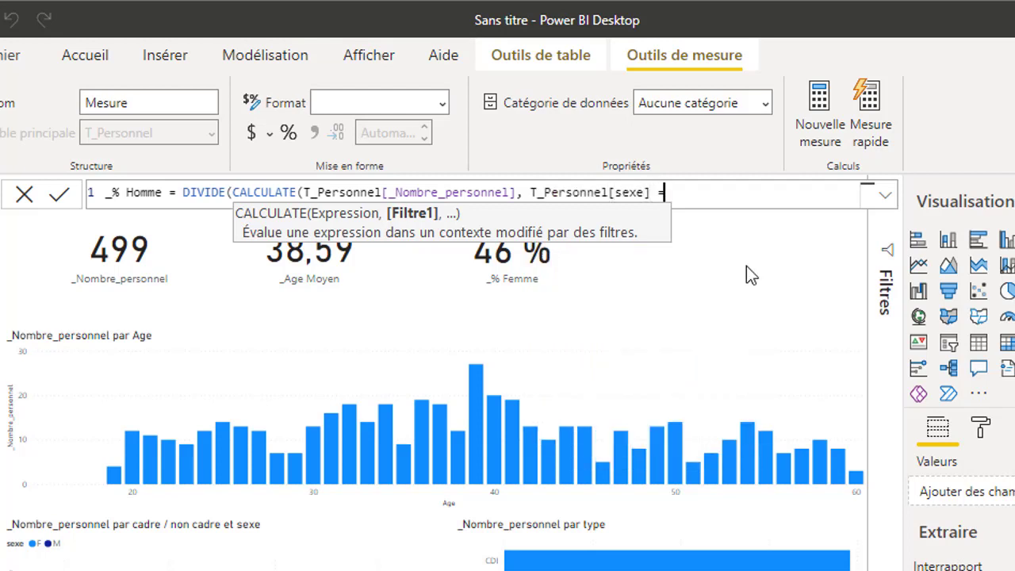
{"action": "type", "text": "\"M\")"}
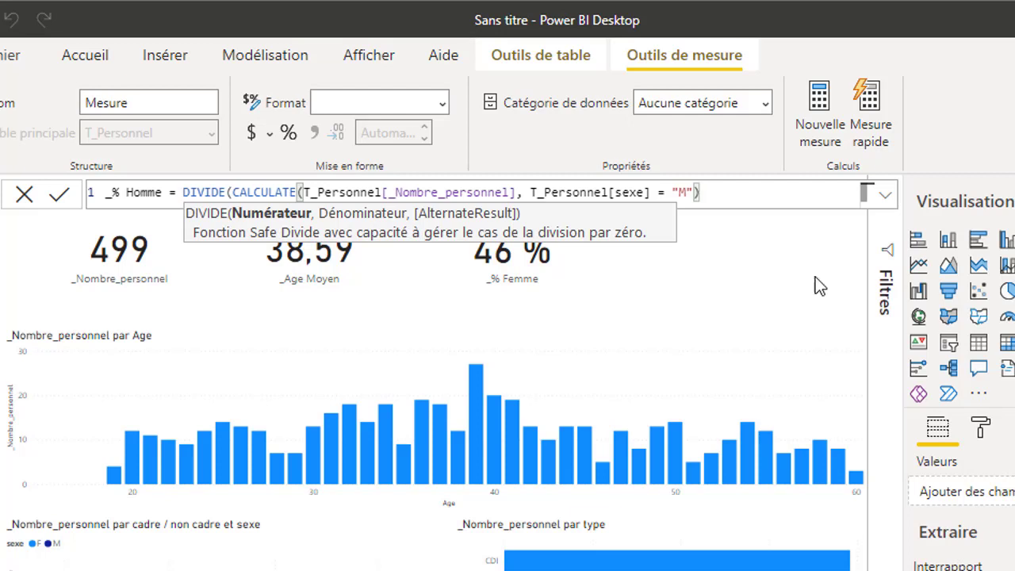
Add T_Personnel[_Nombre_personnel] as the denominator of _% Homme, close the DIVIDE function and validate the measure.
{"action": "left_click", "coordinate": [736, 192]}
{"action": "type", "text": ","}
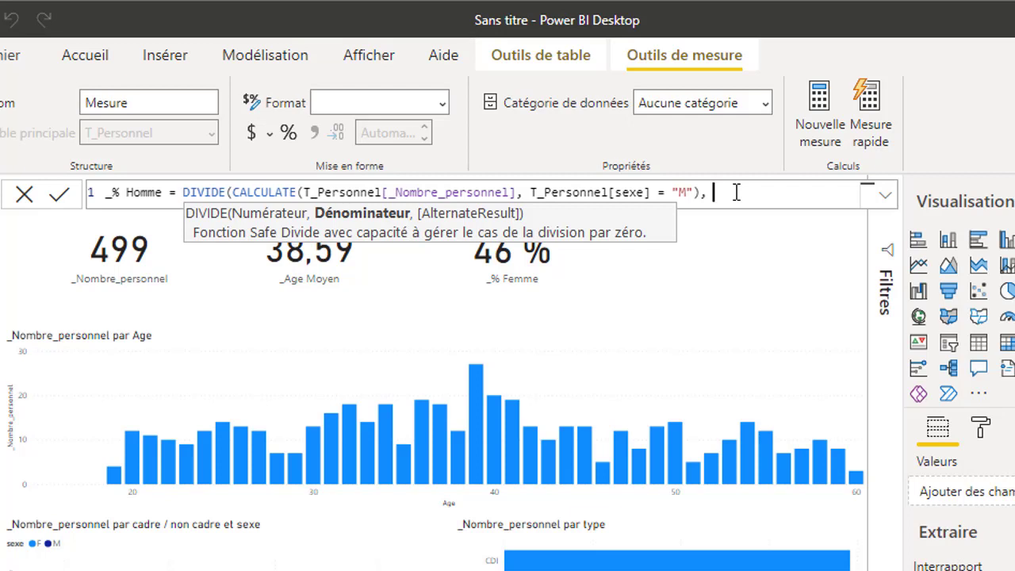
{"action": "type", "text": " t_"}
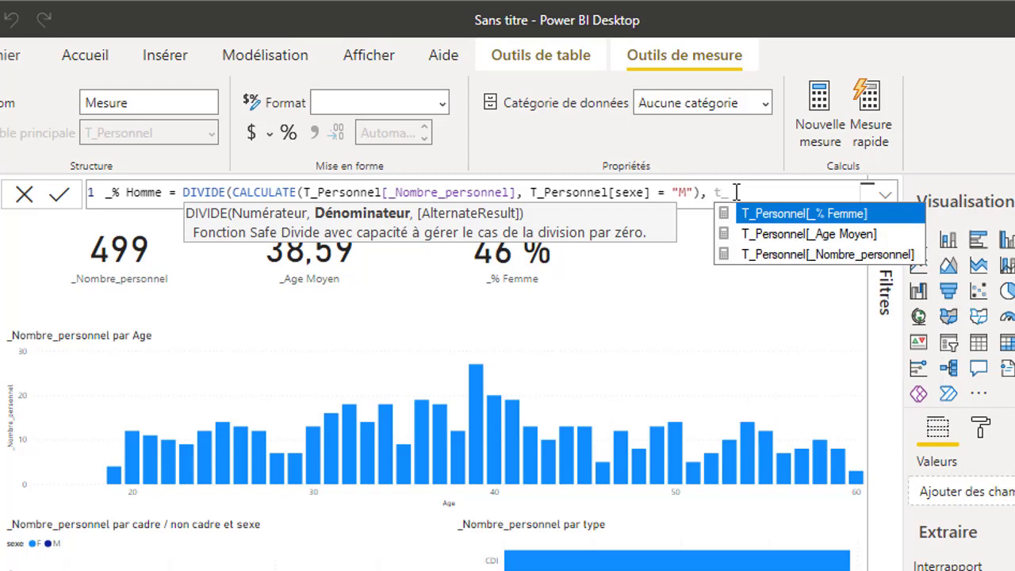
{"action": "left_click", "coordinate": [783, 254]}
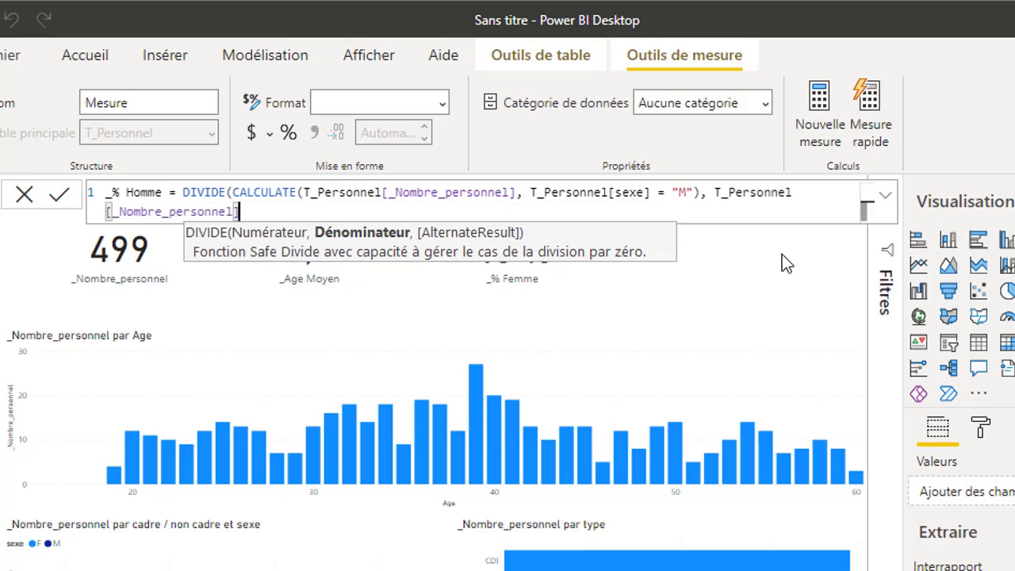
{"action": "type", "text": ")"}
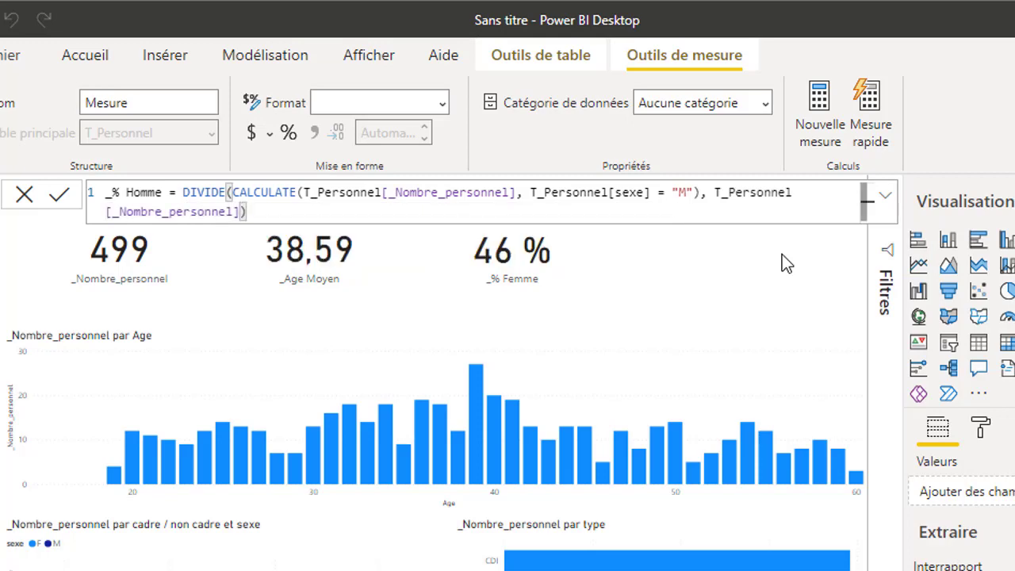
{"action": "key", "text": "Return"}
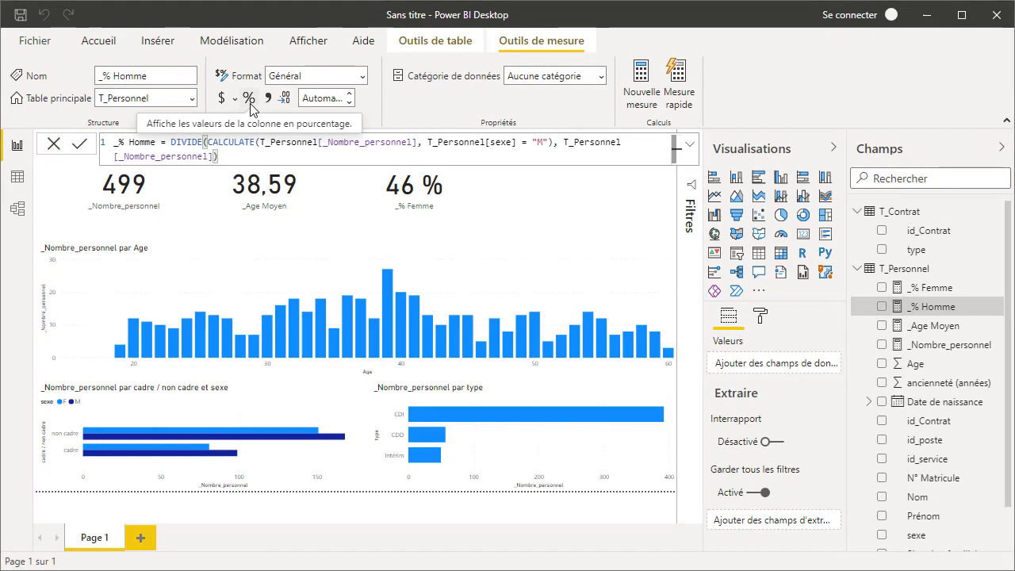
Format _% Homme as a percentage without decimals and show it in a card beside the _% Femme card.
{"action": "left_click", "coordinate": [249, 102]}
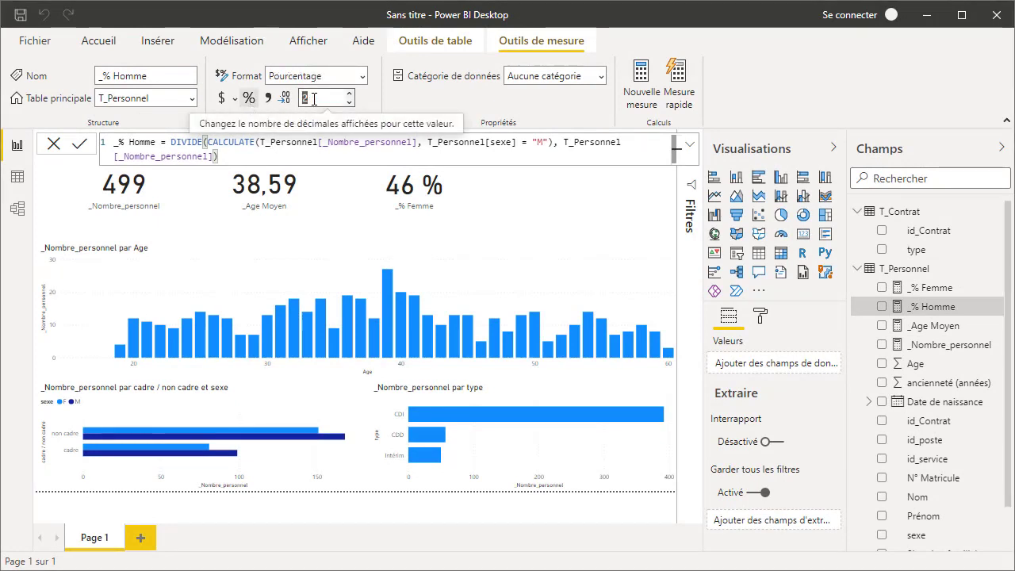
{"action": "type", "text": "0"}
{"action": "left_click", "coordinate": [553, 203]}
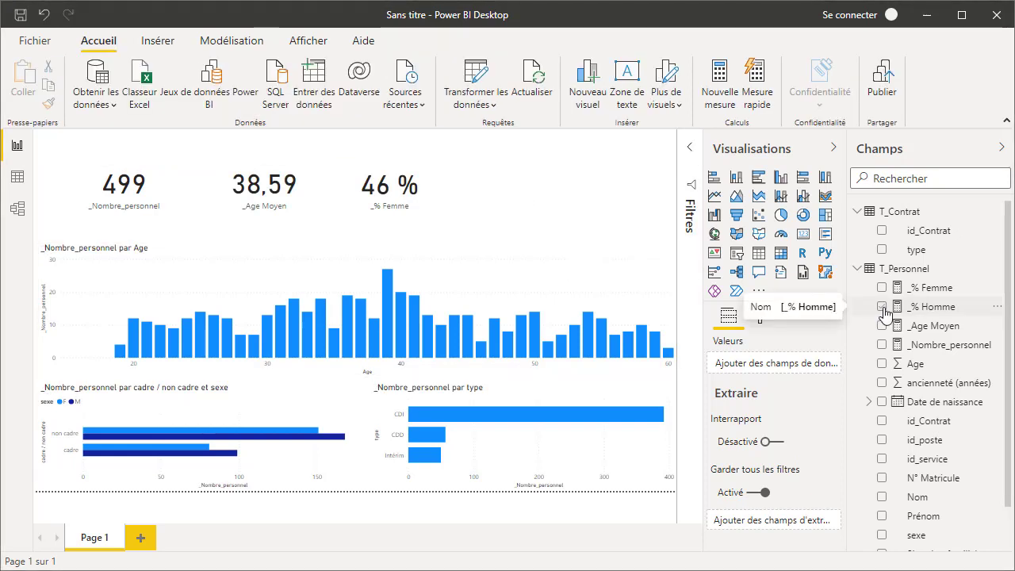
{"action": "left_click", "coordinate": [883, 308]}
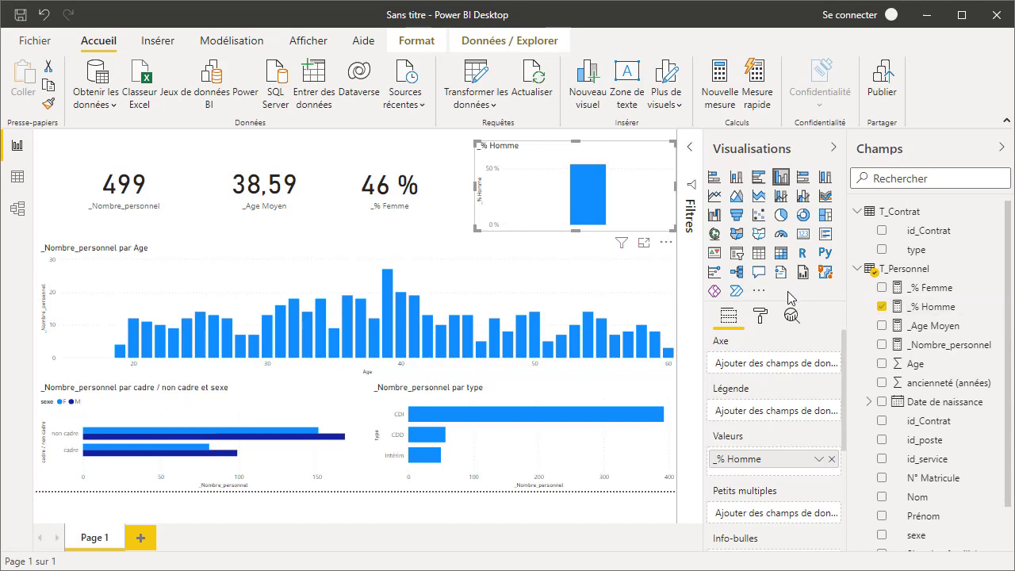
{"action": "left_click", "coordinate": [804, 238]}
{"action": "left_click", "coordinate": [633, 248]}
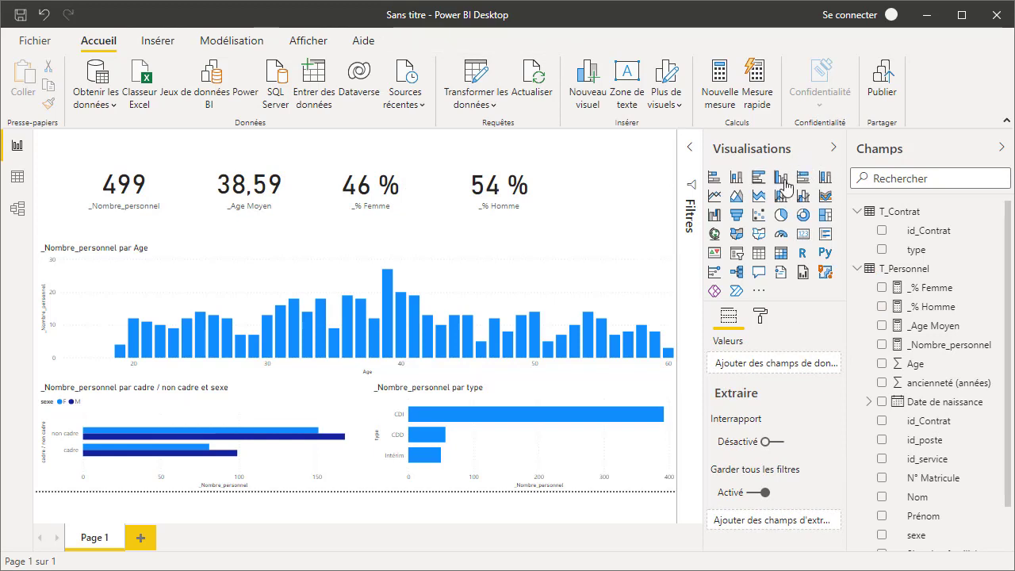
Add a slicer on the T_Poste field cadre / non cadre beside the _% Homme card.
{"action": "left_click", "coordinate": [737, 254]}
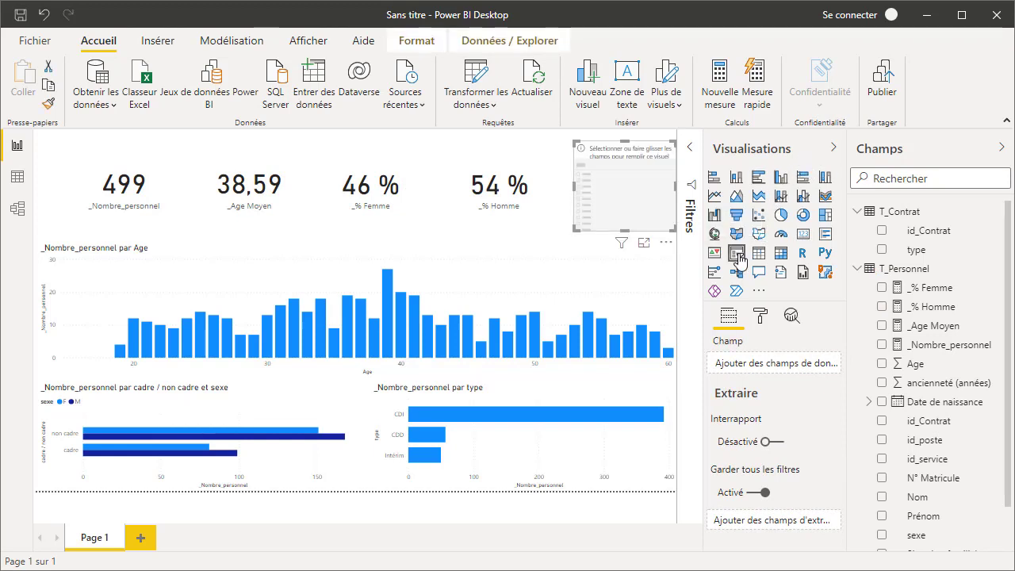
{"action": "left_click", "coordinate": [859, 269]}
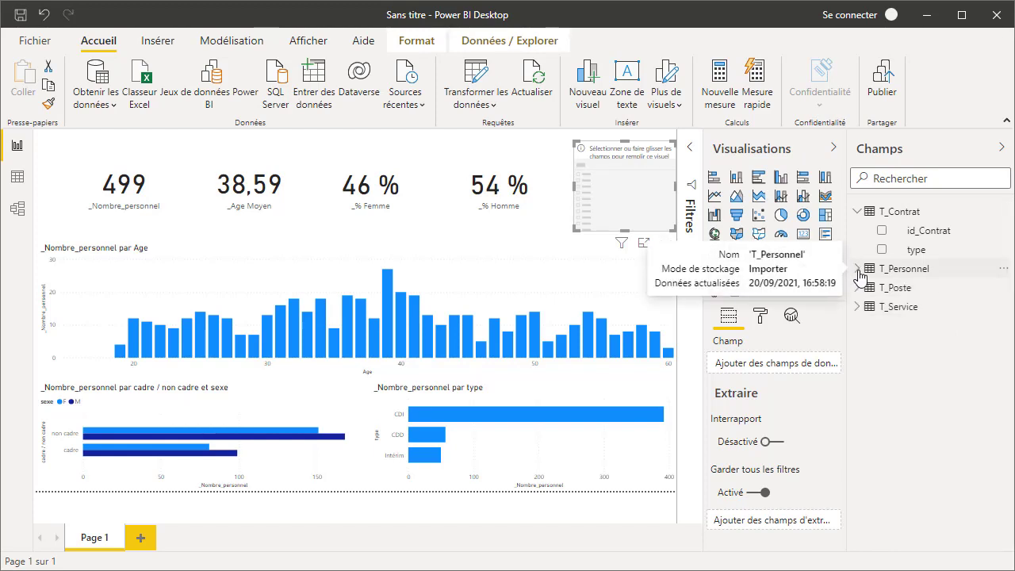
{"action": "left_click", "coordinate": [858, 212]}
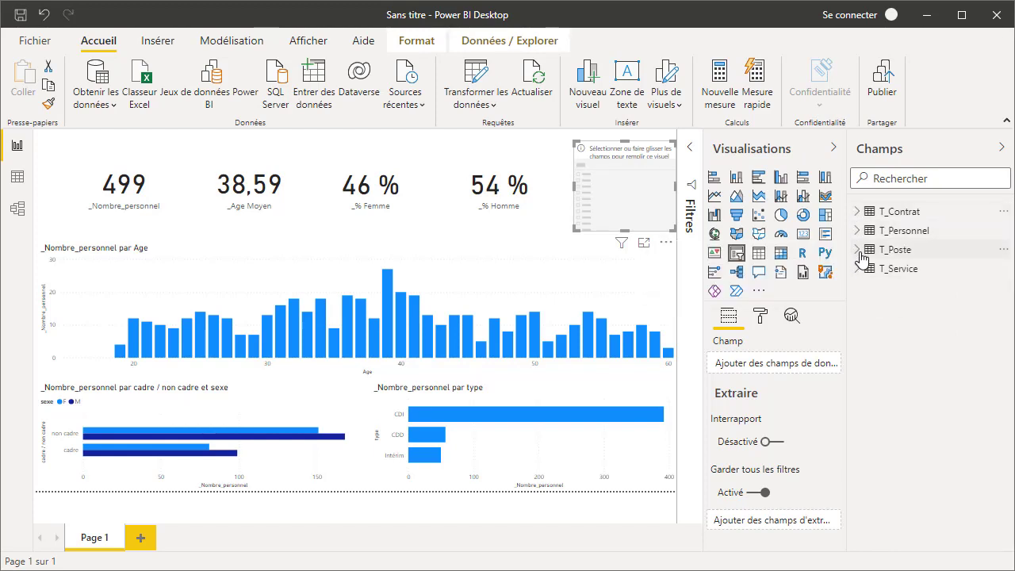
{"action": "left_click", "coordinate": [858, 250]}
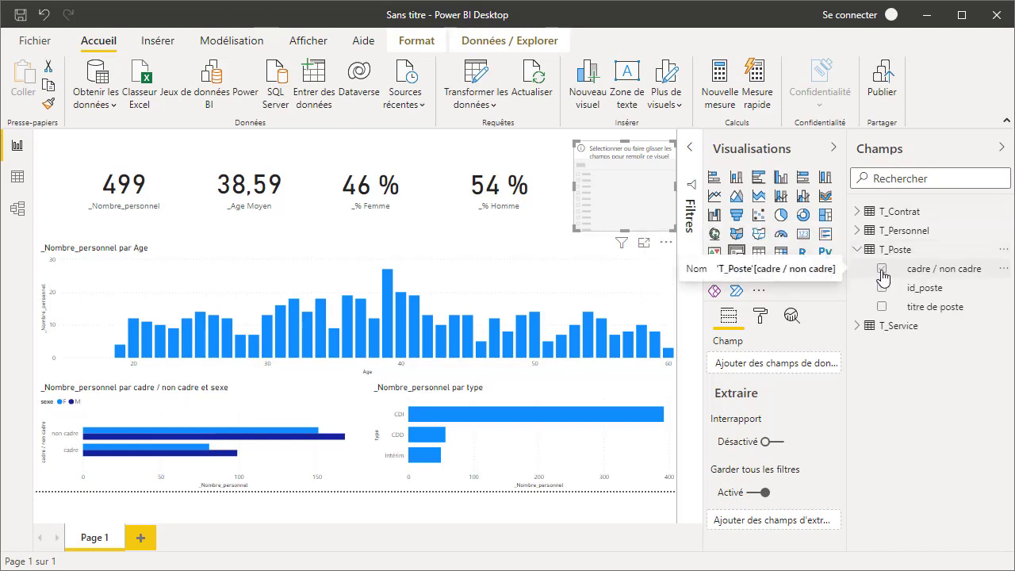
{"action": "left_click", "coordinate": [882, 270]}
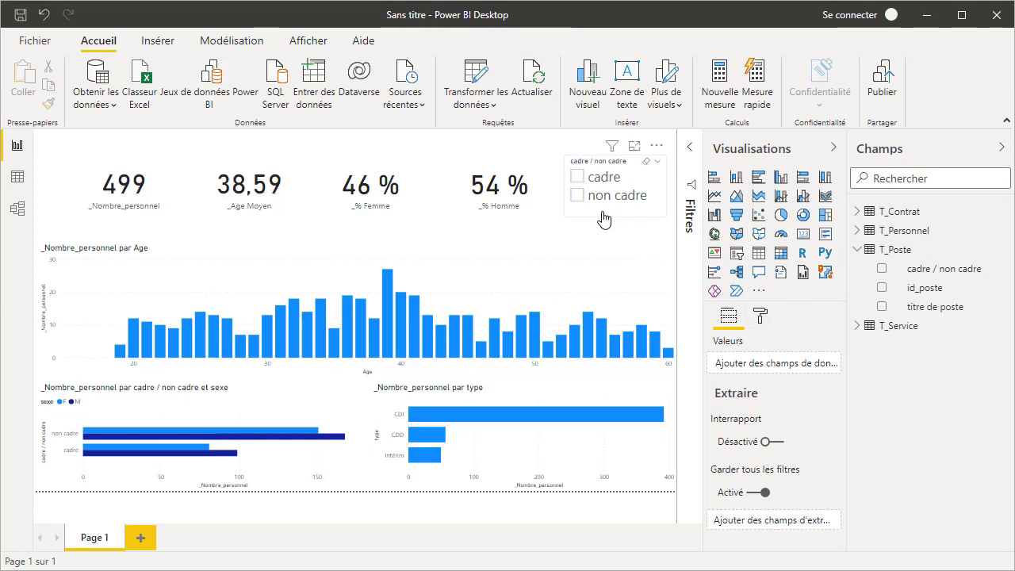
Enlarge the report view and test the slicer with cadre and with non cadre, clearing its selection at the end.
{"action": "left_click", "coordinate": [833, 147]}
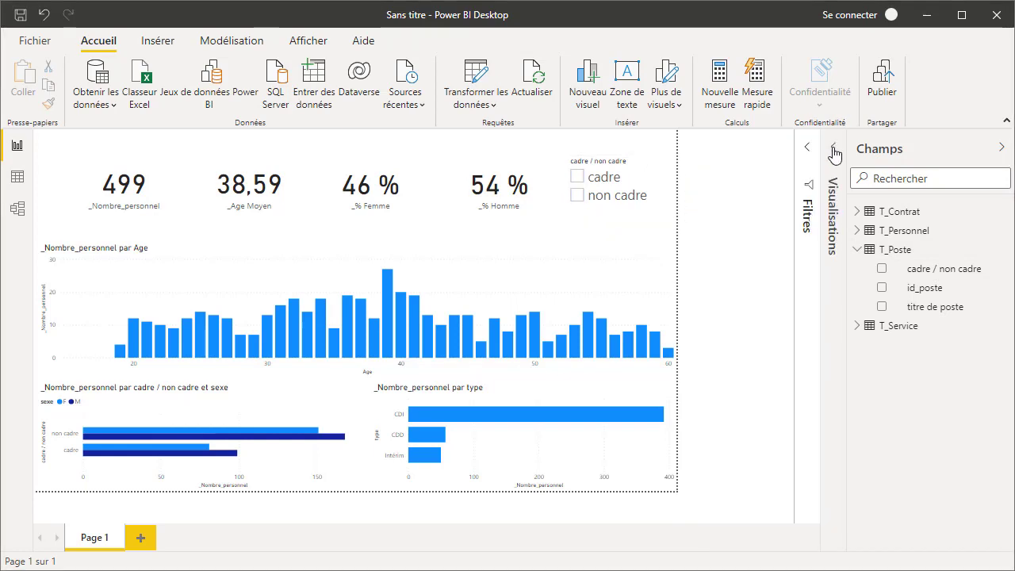
{"action": "left_click", "coordinate": [1002, 147]}
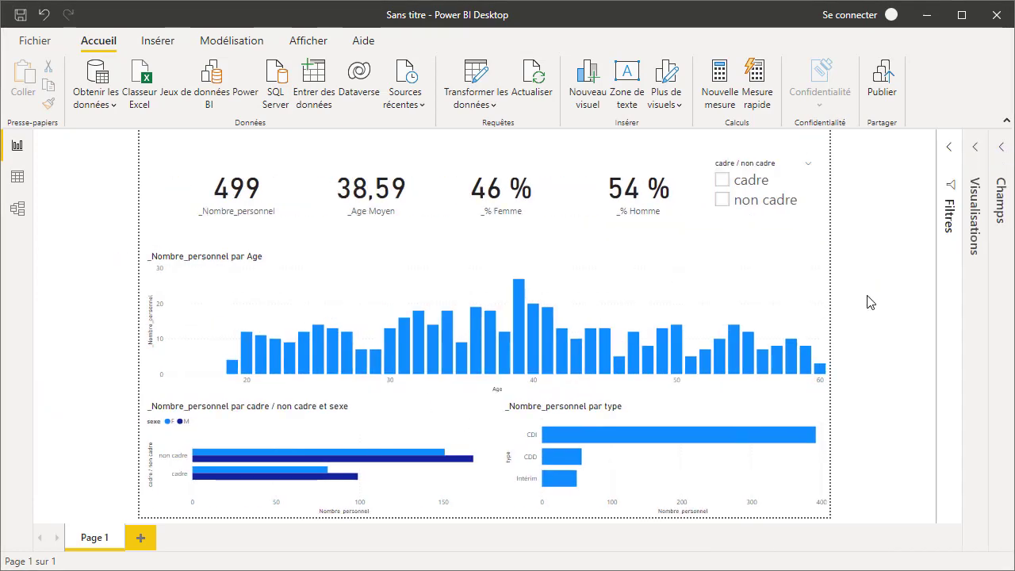
{"action": "left_click", "coordinate": [723, 181]}
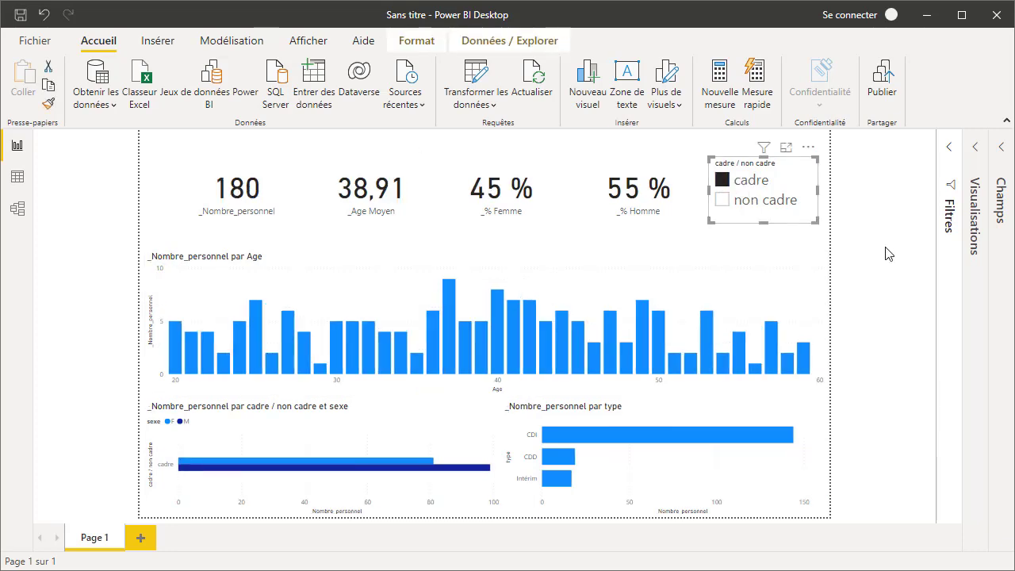
{"action": "left_click", "coordinate": [723, 201]}
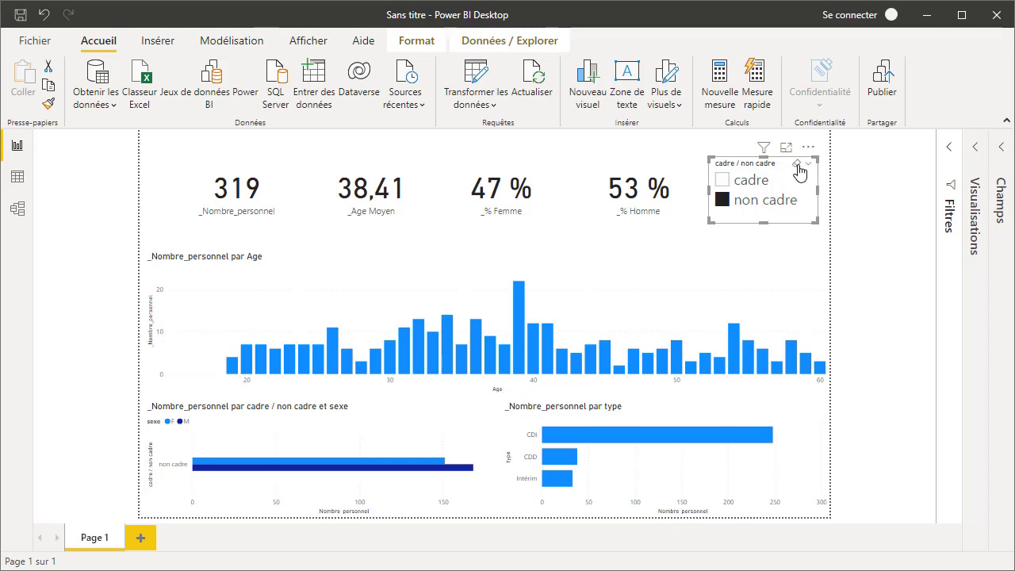
{"action": "left_click", "coordinate": [797, 165]}
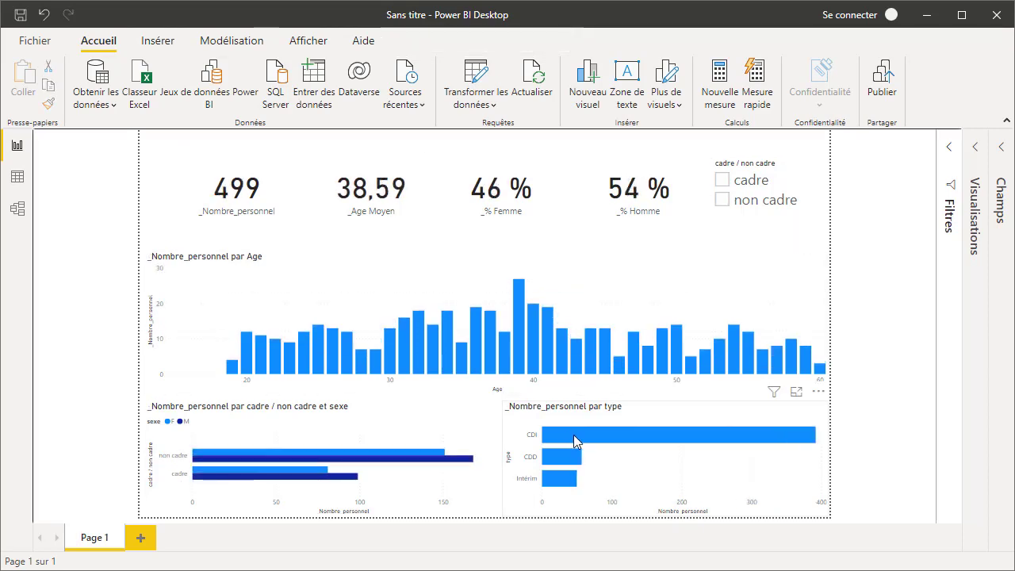
Cross-filter the report by CDI and by Intérim in the contract type chart, and clear the selection.
{"action": "left_click", "coordinate": [575, 435]}
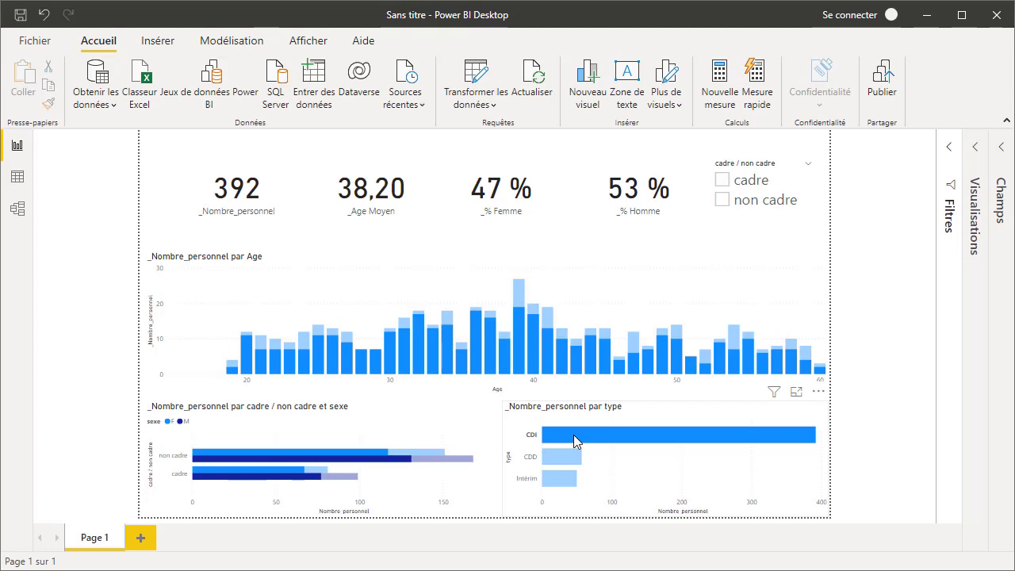
{"action": "left_click", "coordinate": [555, 480]}
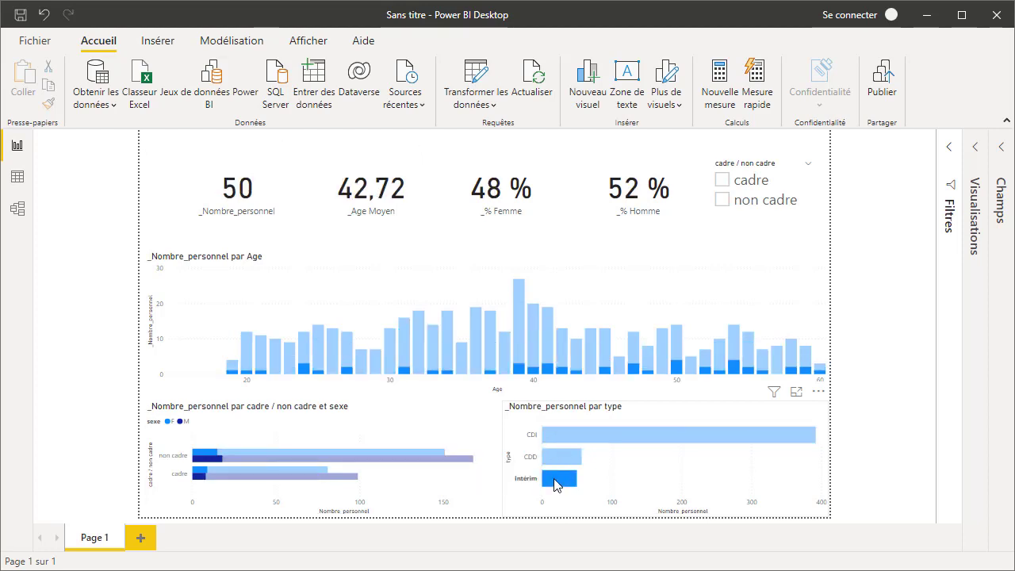
{"action": "left_click", "coordinate": [555, 480]}
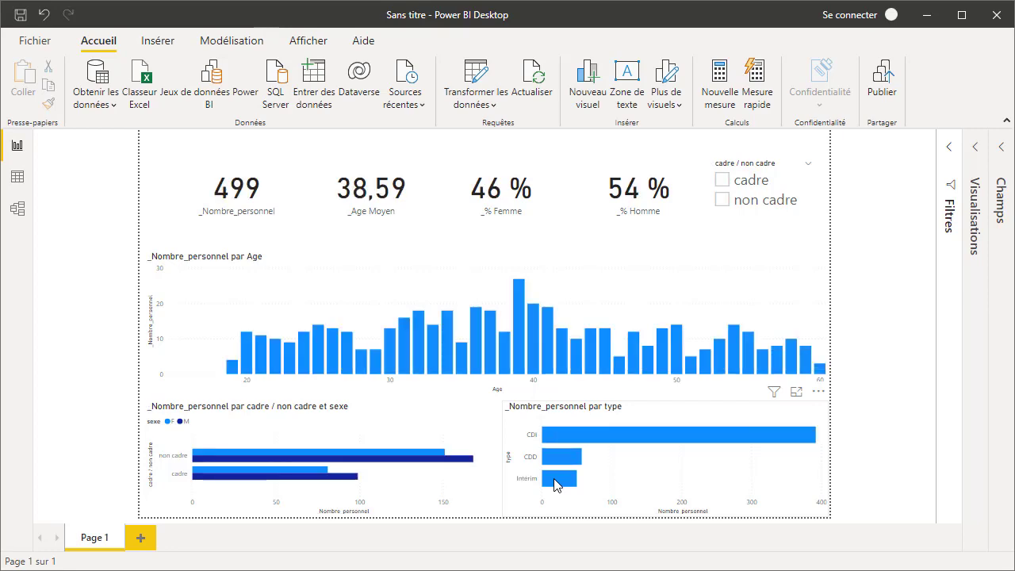